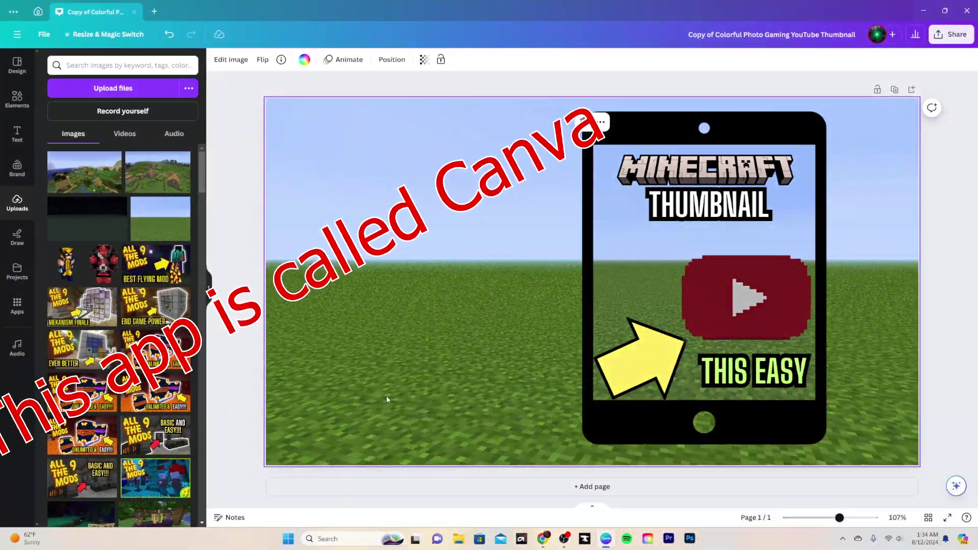
- Move the finished tablet group towards the page's right edge, then add the recently used tablet graphic and enlarge it in the left half
{"action": "left_click_drag", "start_coordinate": [658, 280], "coordinate": [691, 293]}
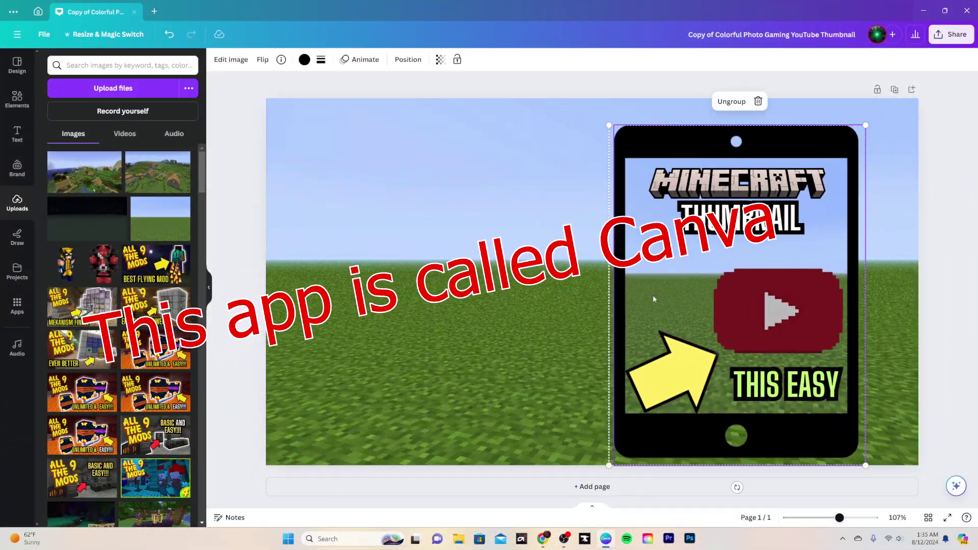
{"action": "left_click", "coordinate": [17, 99]}
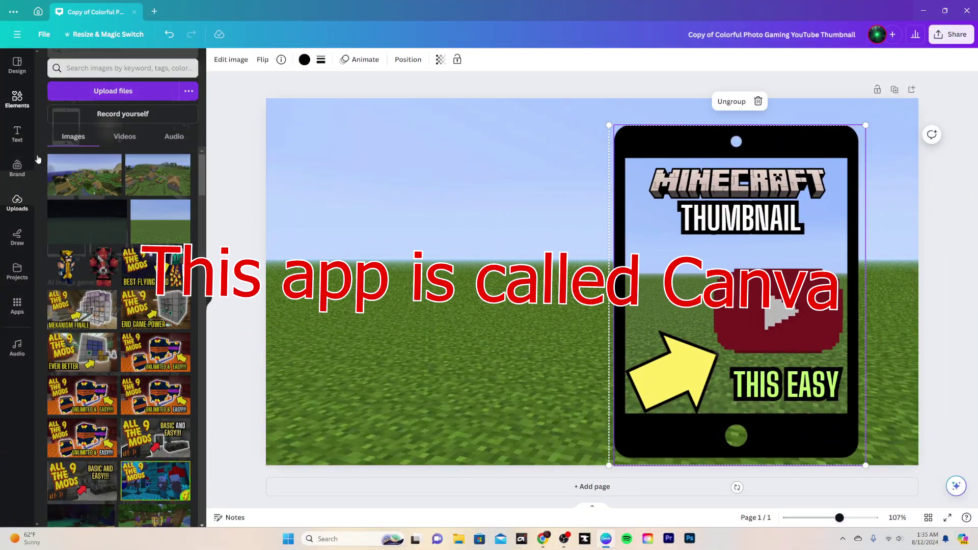
{"action": "left_click", "coordinate": [65, 142]}
{"action": "left_click_drag", "start_coordinate": [584, 324], "coordinate": [439, 335]}
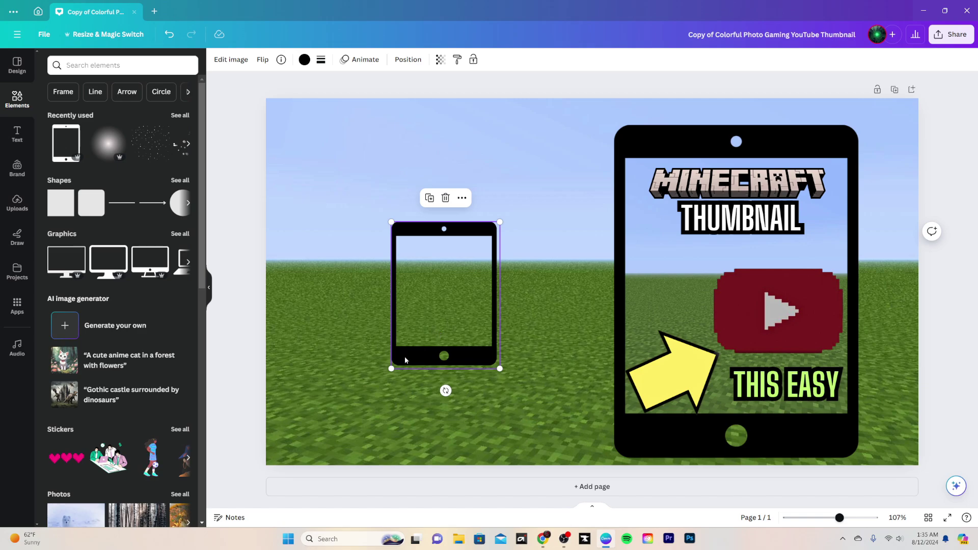
{"action": "left_click_drag", "start_coordinate": [489, 338], "coordinate": [548, 388]}
{"action": "left_click", "coordinate": [334, 311]}
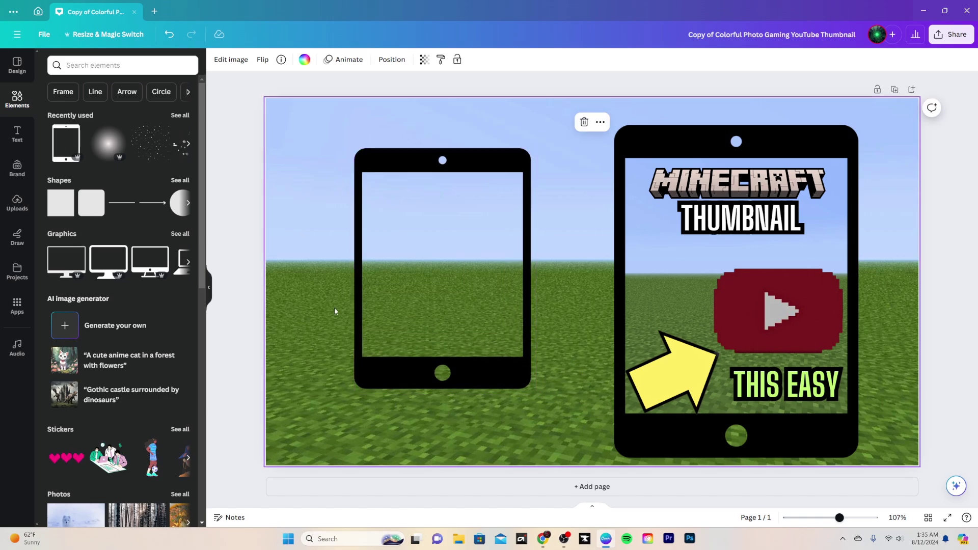
- Place the uploaded Minecraft grassland image over the empty tablet and delete the full-page background image
{"action": "left_click", "coordinate": [32, 207]}
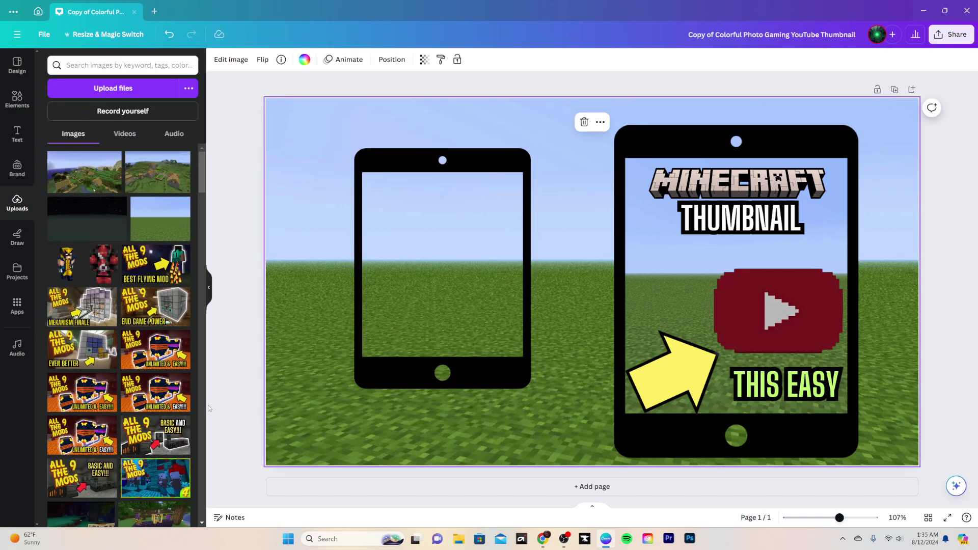
{"action": "left_click", "coordinate": [168, 239]}
{"action": "left_click_drag", "start_coordinate": [555, 356], "coordinate": [499, 377]}
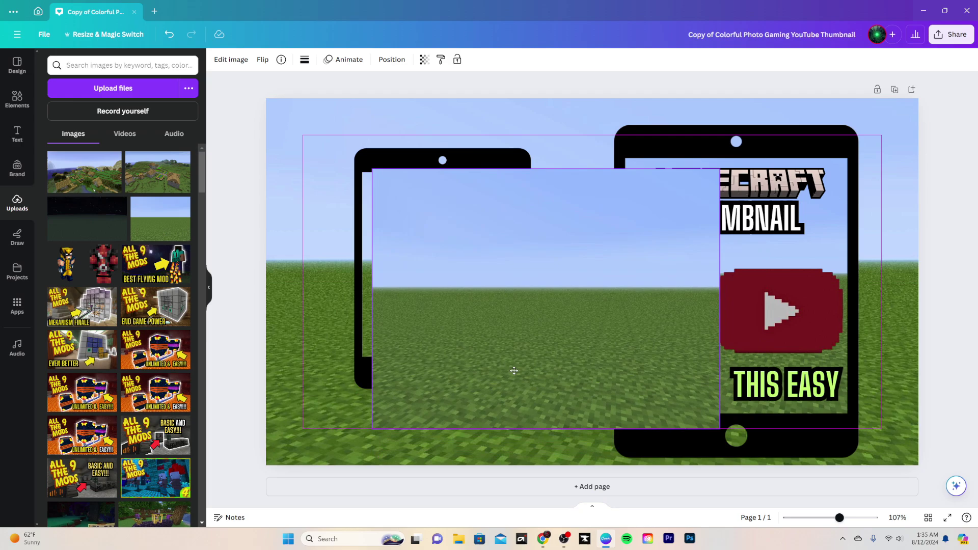
{"action": "left_click", "coordinate": [338, 253]}
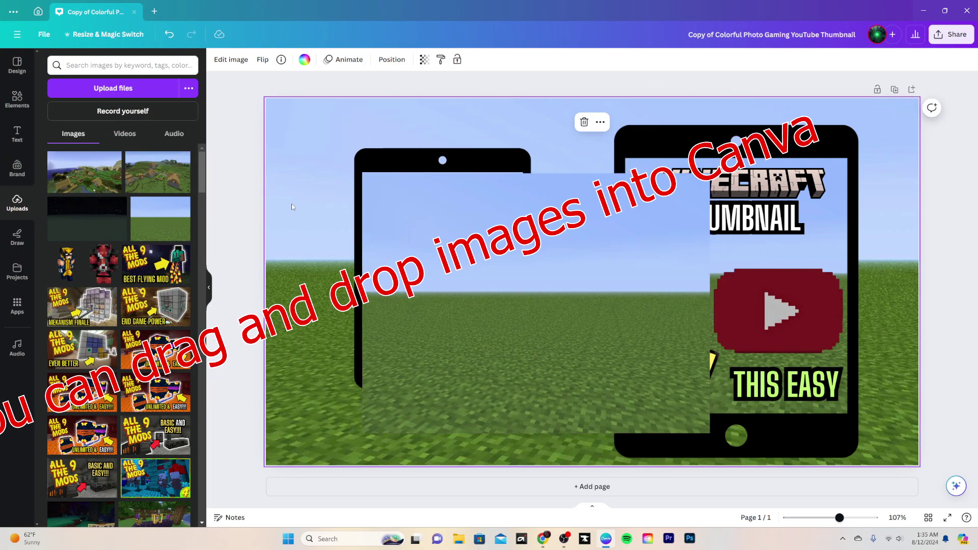
{"action": "key", "text": "Delete"}
- Scale the grassland image down to the width of the left tablet's screen
{"action": "left_click", "coordinate": [600, 308]}
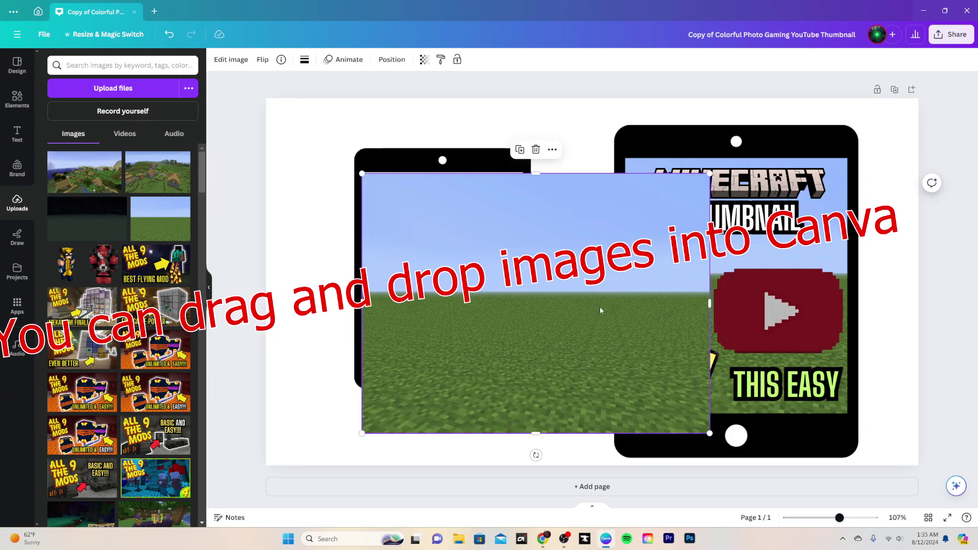
{"action": "left_click_drag", "start_coordinate": [599, 307], "coordinate": [600, 305]}
{"action": "left_click_drag", "start_coordinate": [716, 426], "coordinate": [504, 311]}
{"action": "left_click_drag", "start_coordinate": [462, 265], "coordinate": [442, 358]}
{"action": "left_click_drag", "start_coordinate": [440, 239], "coordinate": [442, 176]}
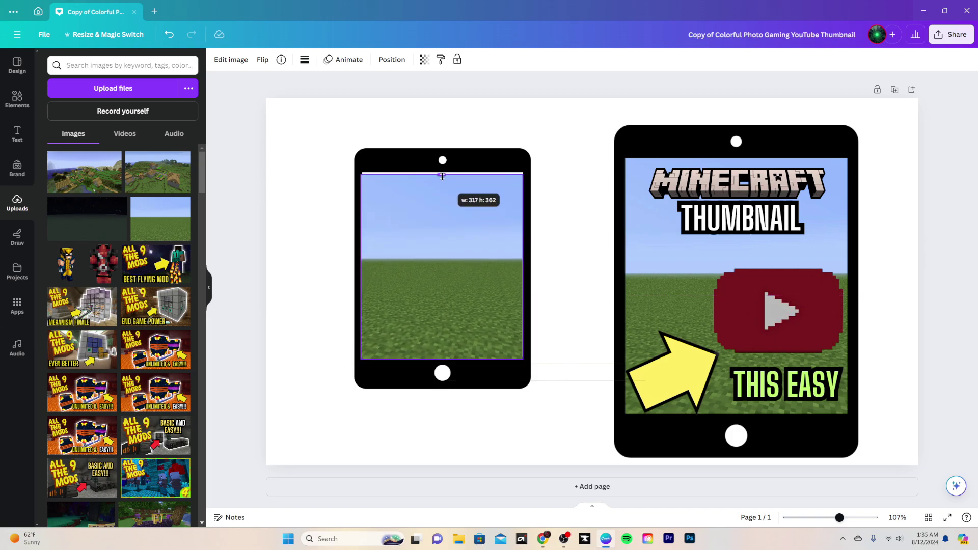
{"action": "key", "text": "ctrl+z"}
{"action": "key", "text": "ctrl+z"}
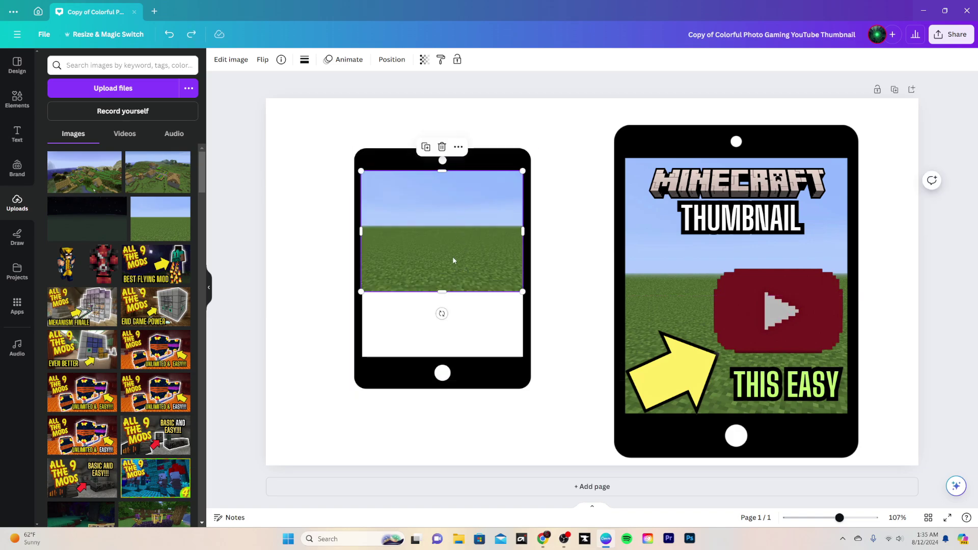
- Stretch the grassland image down to fill the left tablet's screen and adjust its side edges to about 319 by 364
{"action": "left_click_drag", "start_coordinate": [444, 295], "coordinate": [443, 358]}
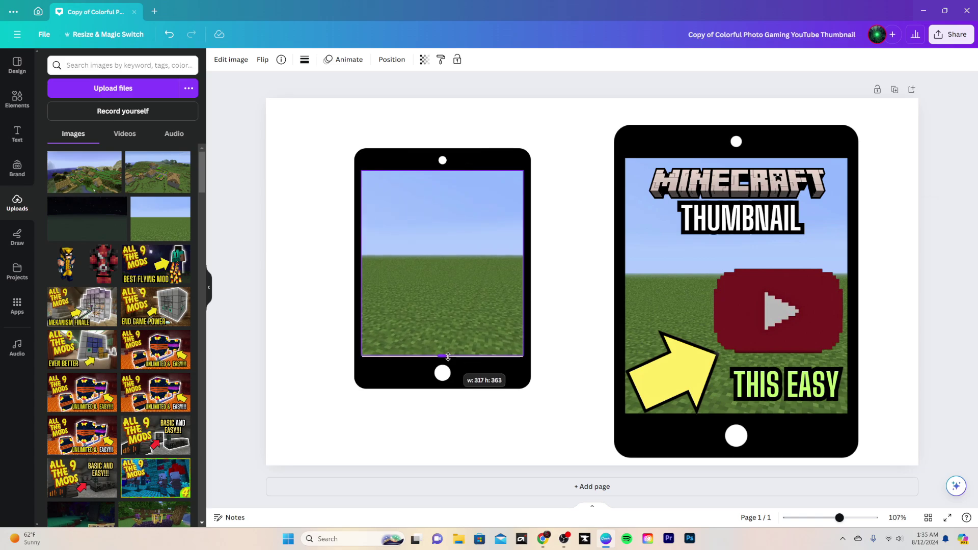
{"action": "left_click", "coordinate": [328, 306]}
{"action": "left_click", "coordinate": [369, 274]}
{"action": "left_click_drag", "start_coordinate": [361, 264], "coordinate": [365, 262]}
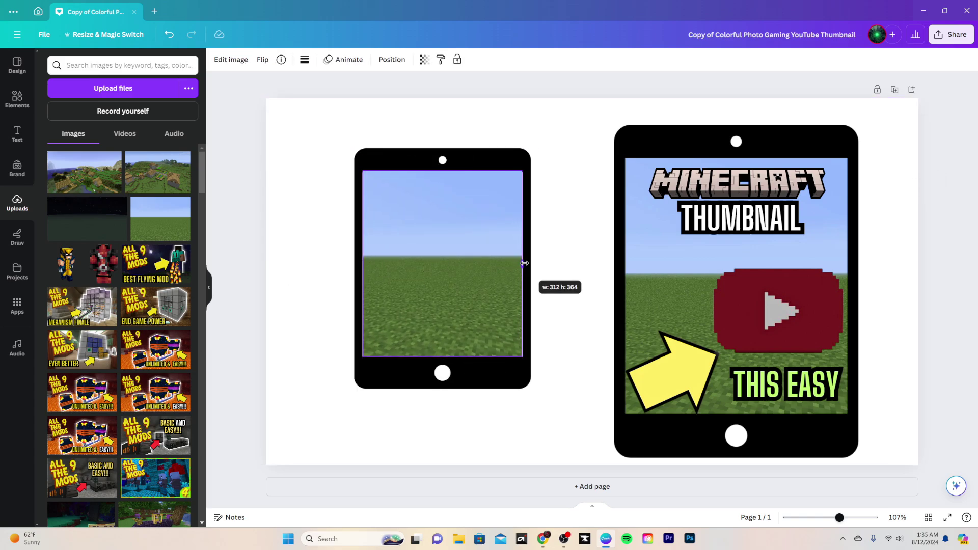
{"action": "left_click_drag", "start_coordinate": [524, 263], "coordinate": [525, 262]}
{"action": "left_click", "coordinate": [584, 302]}
{"action": "left_click", "coordinate": [372, 271]}
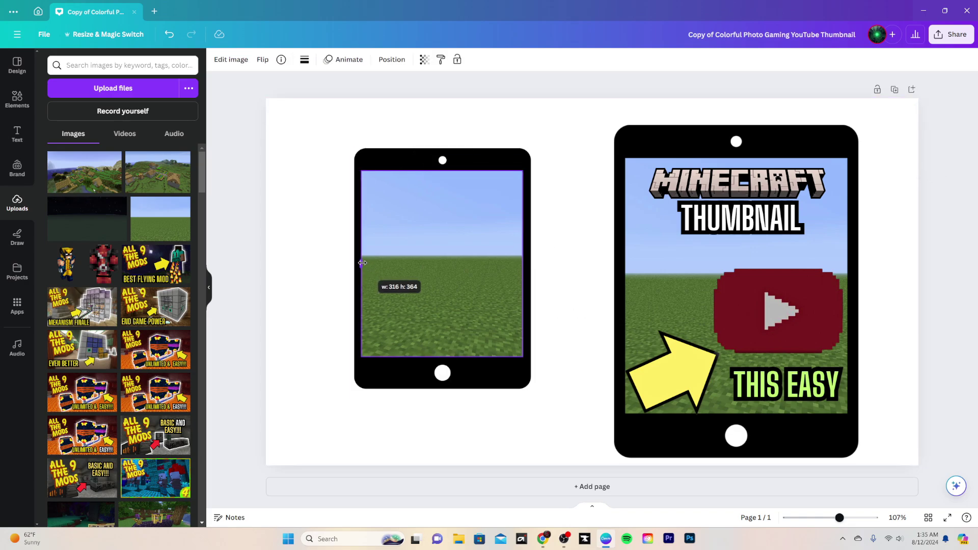
{"action": "left_click", "coordinate": [306, 255]}
{"action": "left_click", "coordinate": [485, 279]}
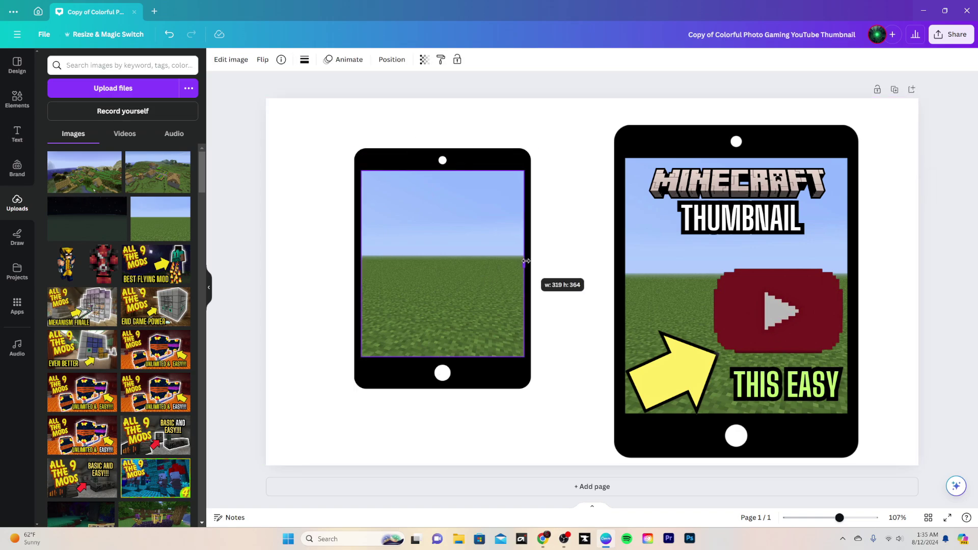
{"action": "left_click", "coordinate": [549, 262]}
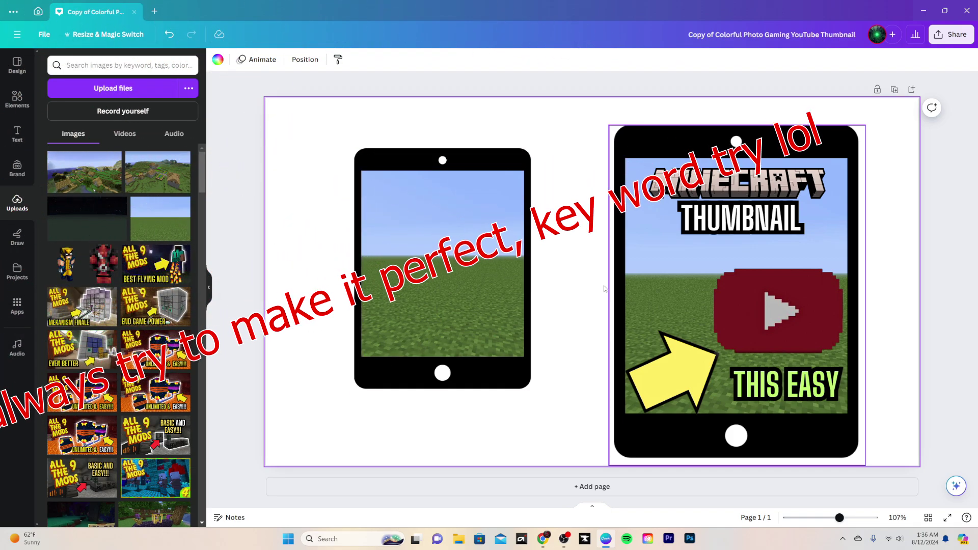
- Ungroup the finished tablet design and move its red play button up slightly
{"action": "left_click", "coordinate": [716, 345]}
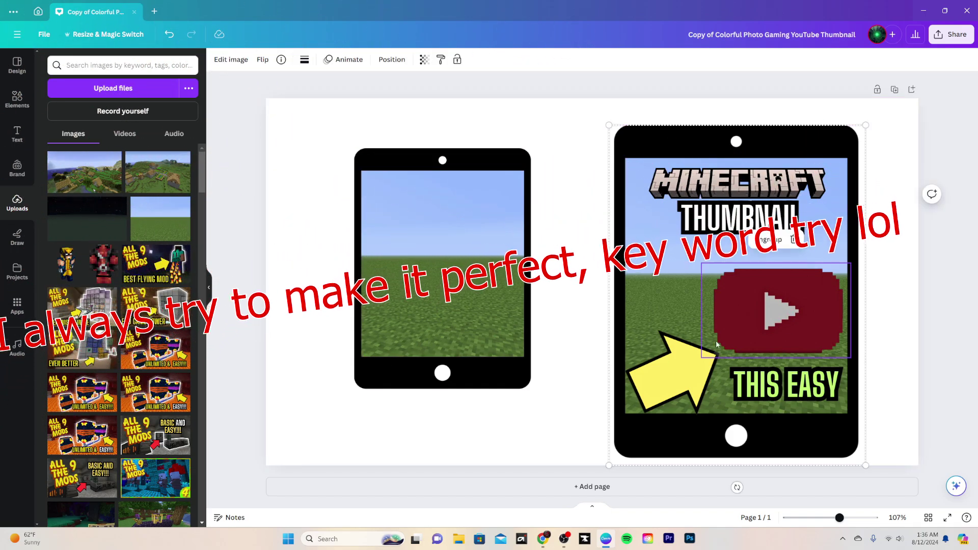
{"action": "left_click", "coordinate": [768, 240]}
{"action": "left_click", "coordinate": [866, 386]}
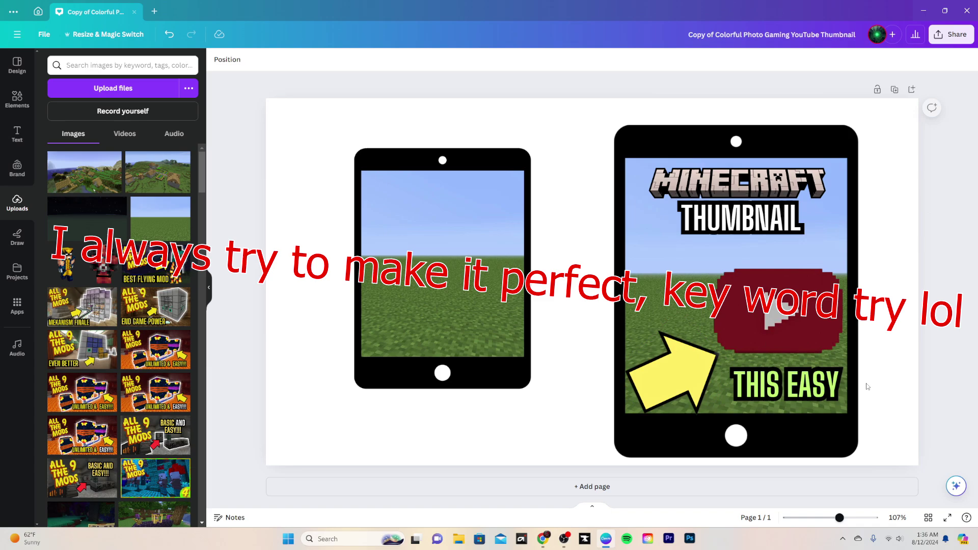
{"action": "left_click", "coordinate": [785, 323]}
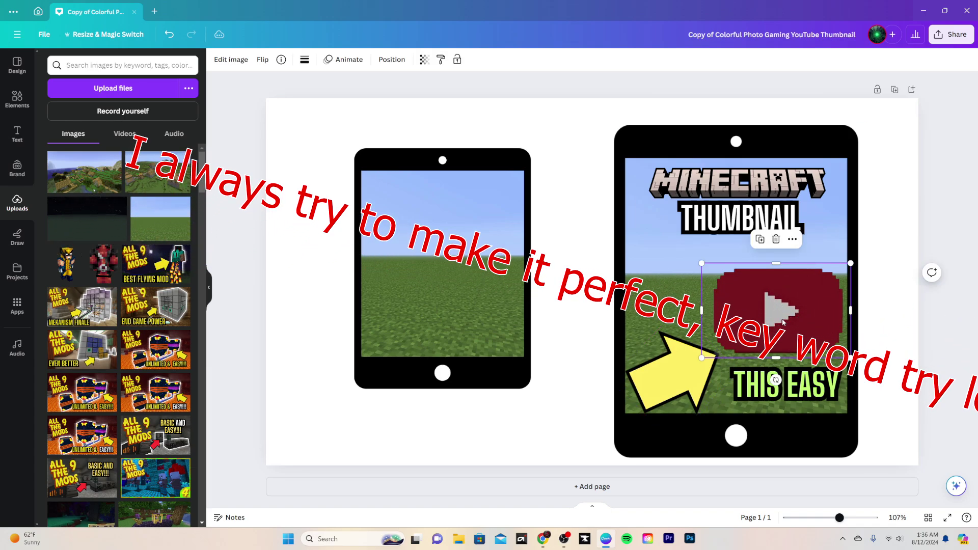
{"action": "mouse_move", "coordinate": [782, 322]}
{"action": "left_mouse_down"}
{"action": "mouse_move", "coordinate": [578, 322]}
{"action": "mouse_move", "coordinate": [782, 312]}
{"action": "left_mouse_up"}
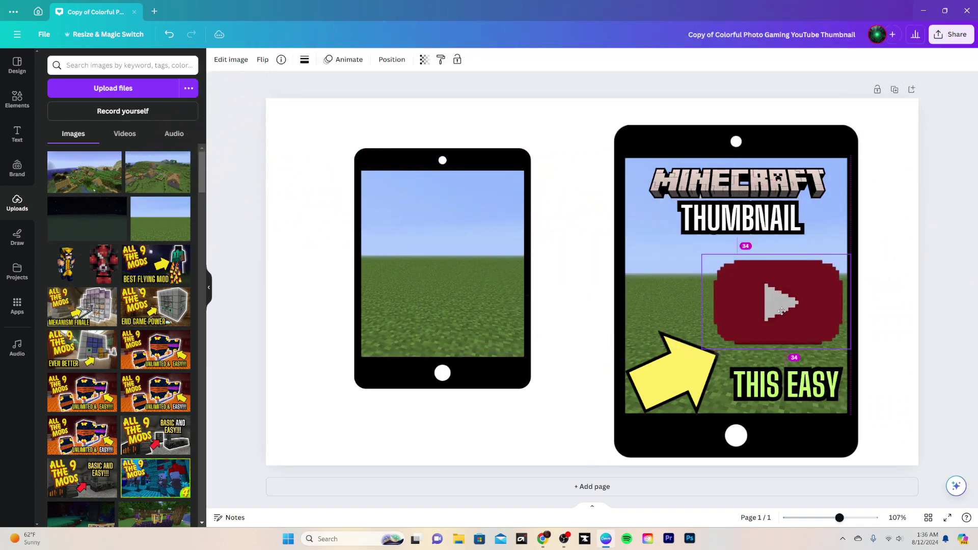
- Bring the right tablet's red play button to the front of the layer order
{"action": "right_click", "coordinate": [781, 312]}
{"action": "mouse_move", "coordinate": [819, 348]}
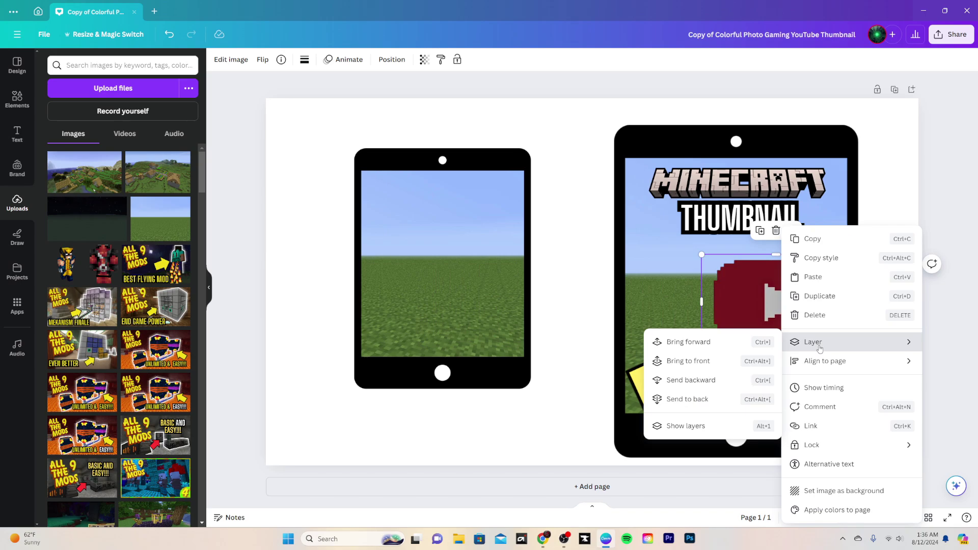
{"action": "left_click", "coordinate": [766, 360]}
{"action": "left_click_drag", "start_coordinate": [754, 311], "coordinate": [788, 313]}
{"action": "right_click", "coordinate": [755, 309]}
{"action": "mouse_move", "coordinate": [798, 347]}
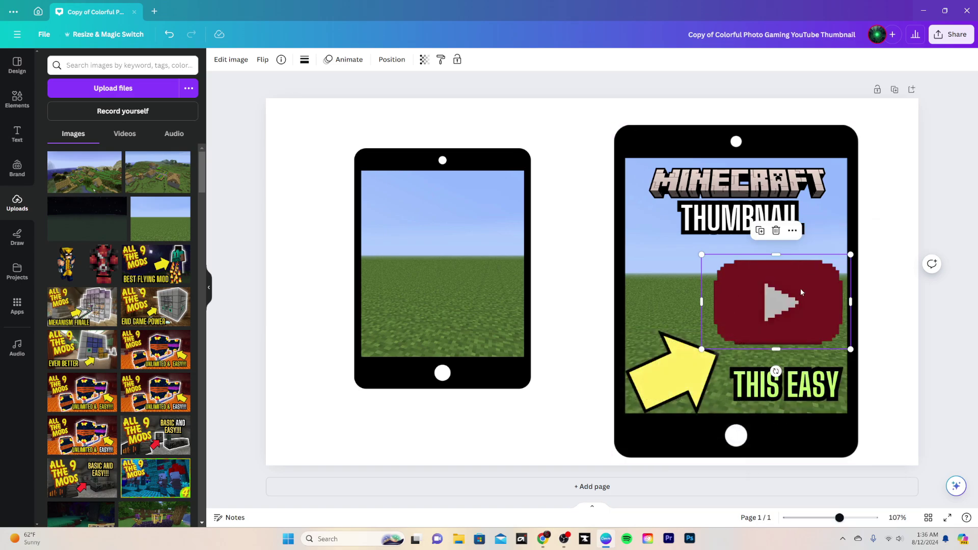
- Copy and paste the red play button, and move the copy onto the left tablet's screen
{"action": "right_click", "coordinate": [800, 289]}
{"action": "left_click", "coordinate": [856, 240]}
{"action": "right_click", "coordinate": [562, 286]}
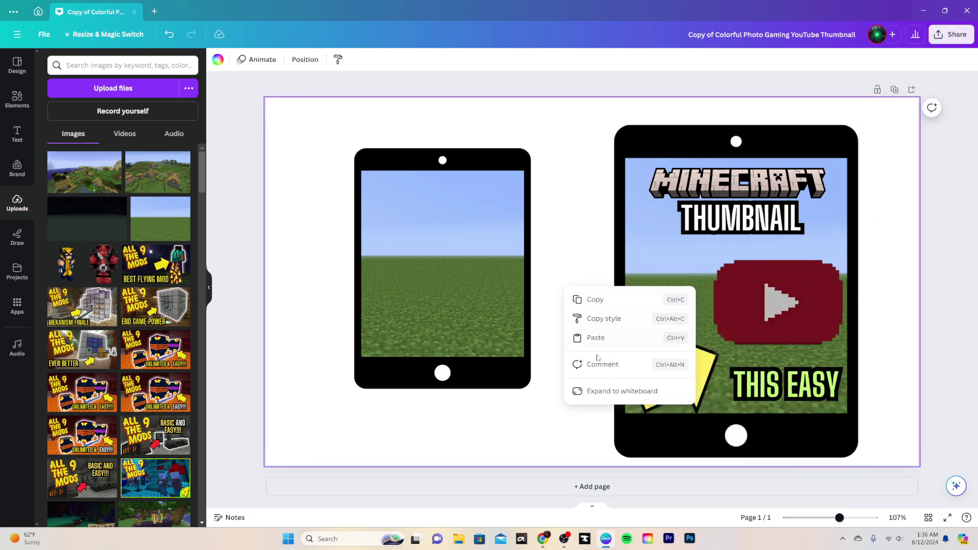
{"action": "left_click", "coordinate": [621, 342]}
{"action": "left_click_drag", "start_coordinate": [756, 312], "coordinate": [426, 254]}
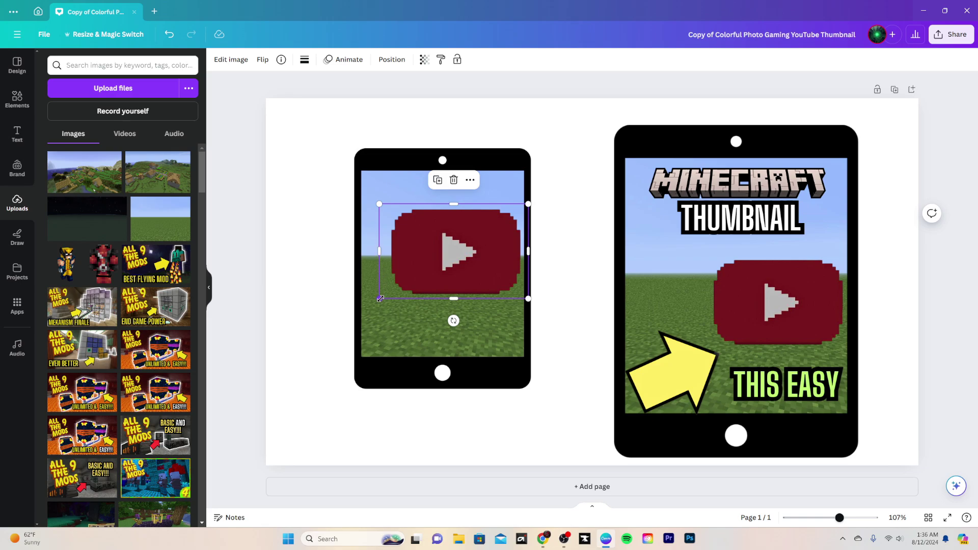
- Shrink the copied play button and place it at the right edge of the left tablet's screen, just below the horizon
{"action": "left_click_drag", "start_coordinate": [379, 298], "coordinate": [470, 257]}
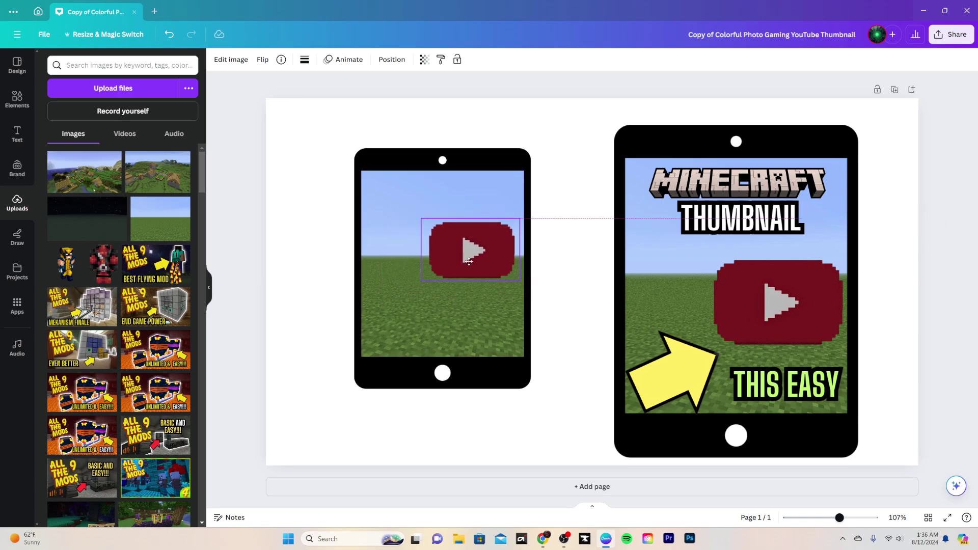
{"action": "left_click", "coordinate": [551, 256]}
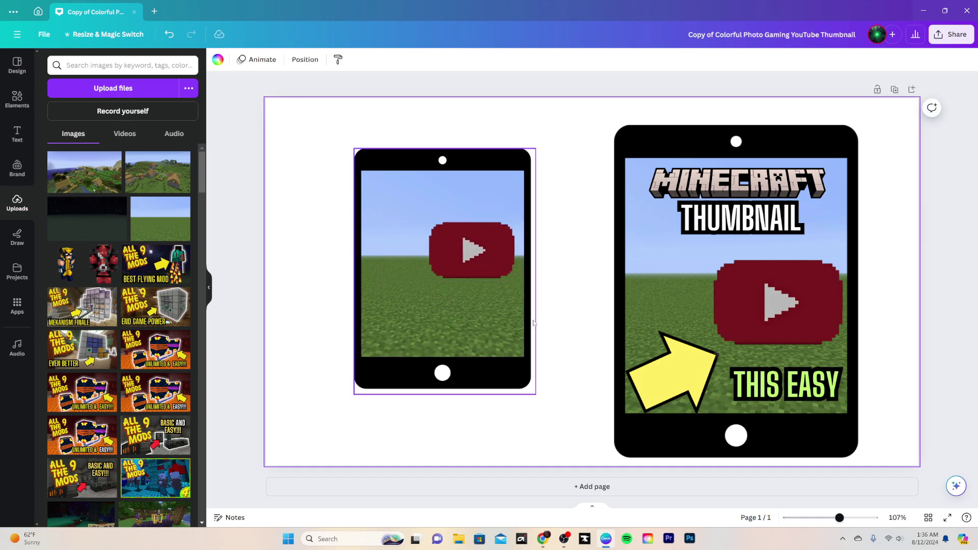
{"action": "left_click", "coordinate": [501, 279]}
{"action": "left_click_drag", "start_coordinate": [493, 287], "coordinate": [482, 255]}
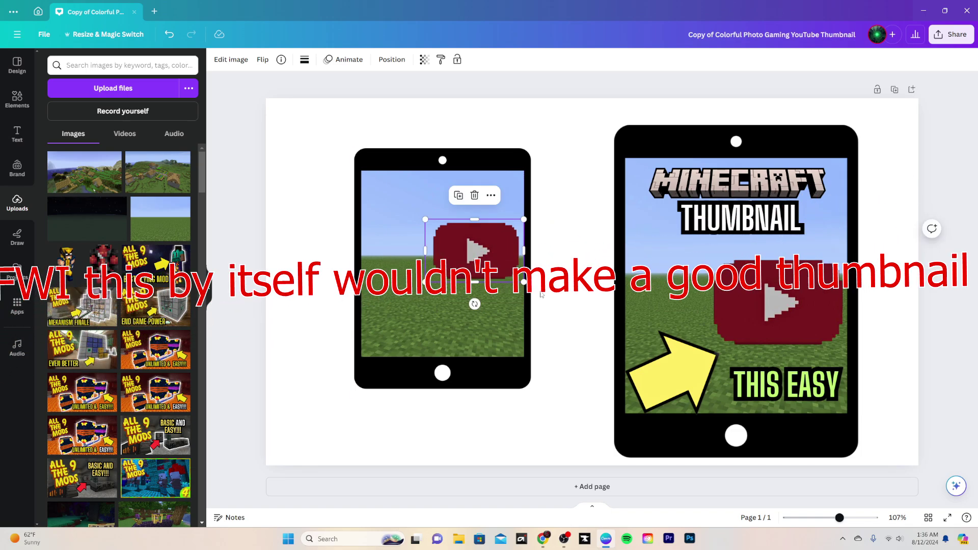
{"action": "key", "text": "Escape"}
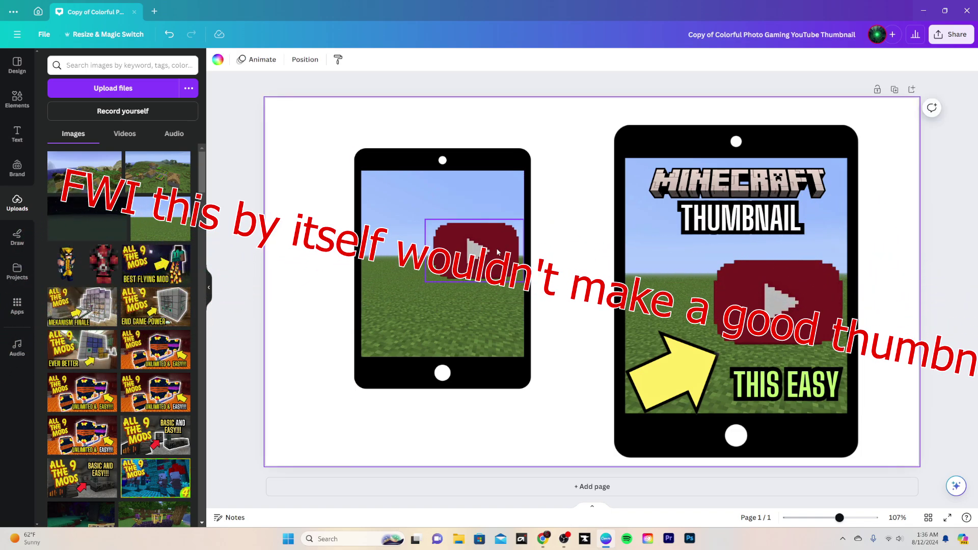
{"action": "left_click_drag", "start_coordinate": [484, 262], "coordinate": [485, 293]}
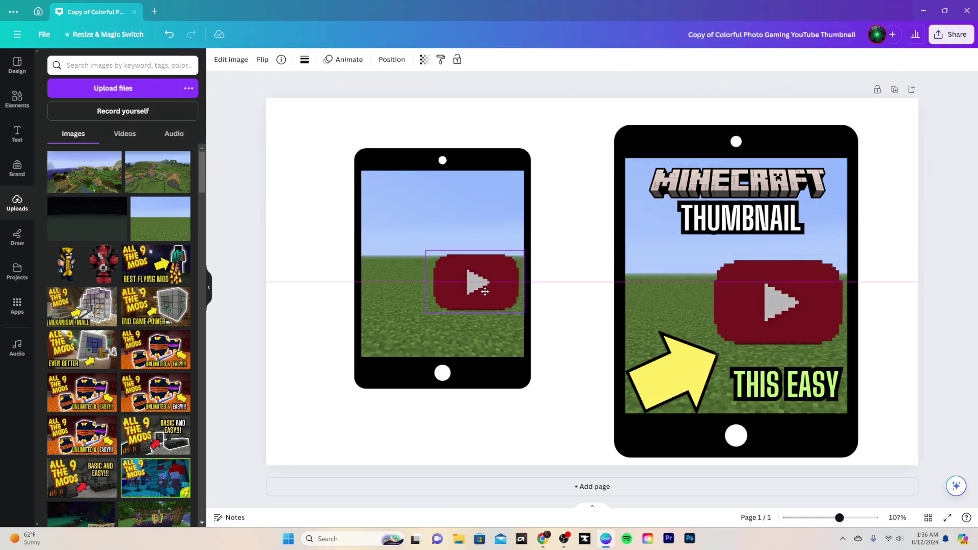
{"action": "left_click", "coordinate": [573, 276]}
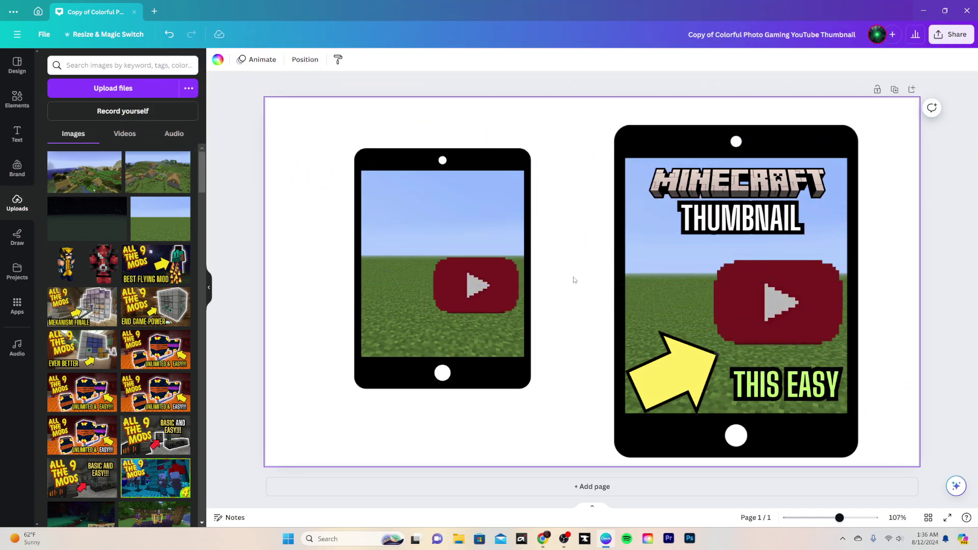
- Copy and paste the MINECRAFT logo, shrink the copy, and centre it at the top of the left tablet's screen
{"action": "left_click", "coordinate": [724, 179]}
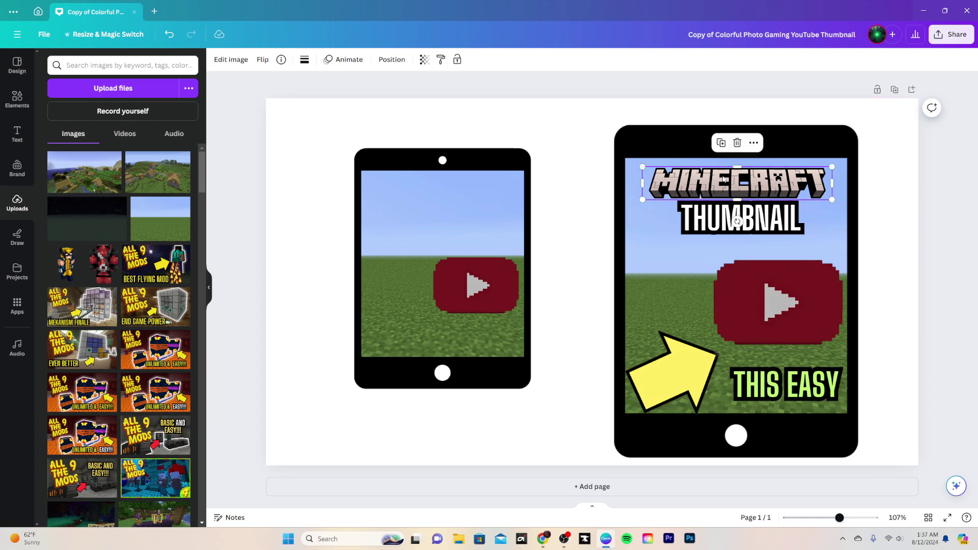
{"action": "right_click", "coordinate": [723, 179]}
{"action": "left_click", "coordinate": [645, 290]}
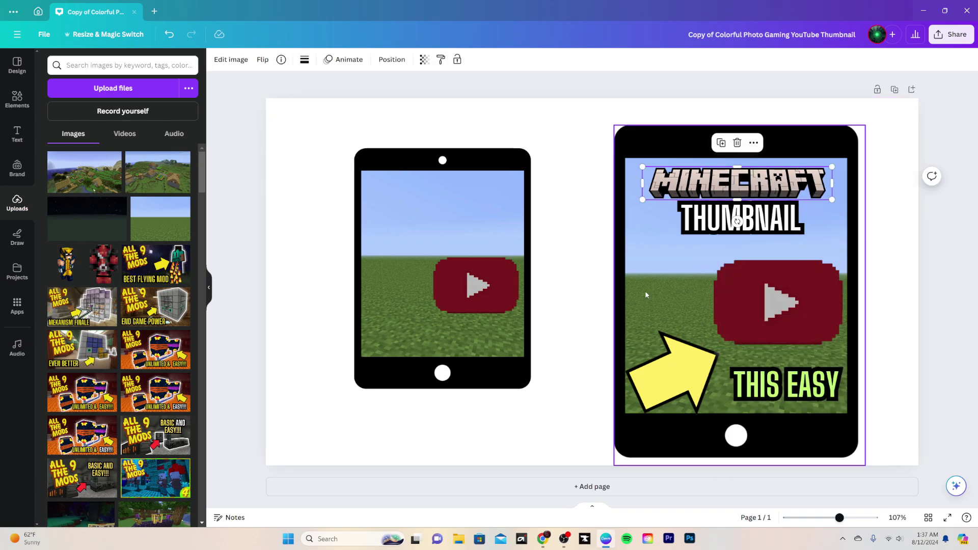
{"action": "right_click", "coordinate": [578, 242]}
{"action": "left_click", "coordinate": [630, 300]}
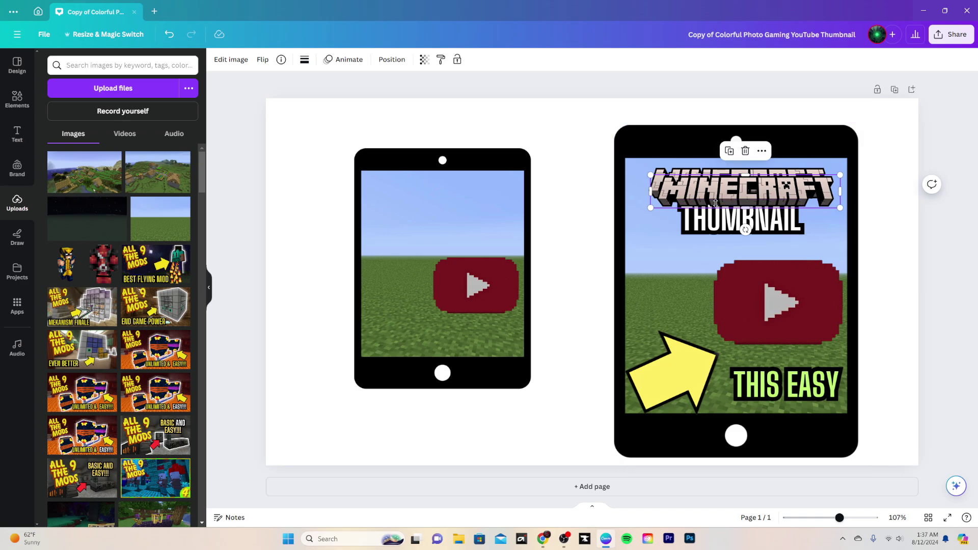
{"action": "left_click_drag", "start_coordinate": [662, 203], "coordinate": [406, 203]}
{"action": "left_click_drag", "start_coordinate": [464, 187], "coordinate": [434, 185]}
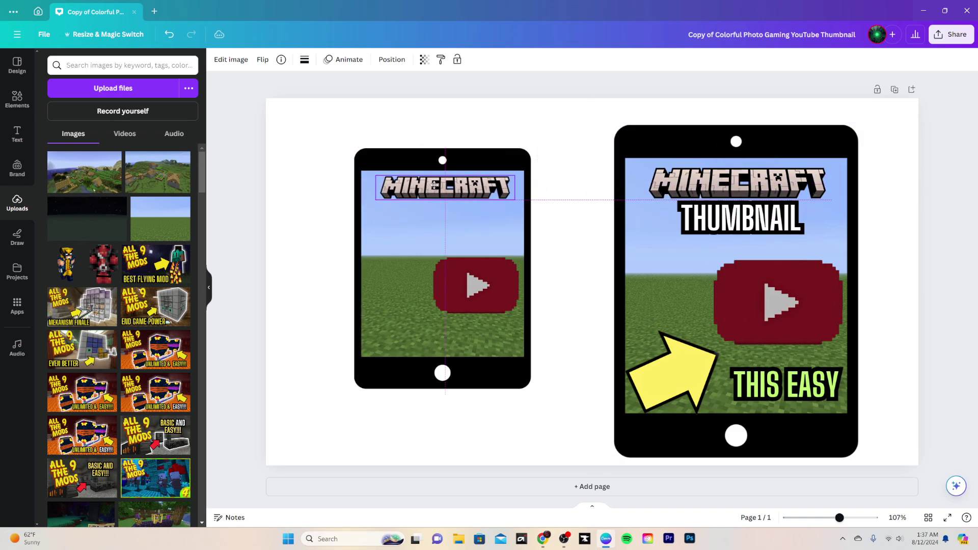
{"action": "left_click", "coordinate": [554, 192]}
- Copy and paste the THUMBNAIL text, shrink the copy to font size 40.2, and centre it under the left tablet's MINECRAFT logo
{"action": "right_click", "coordinate": [725, 210]}
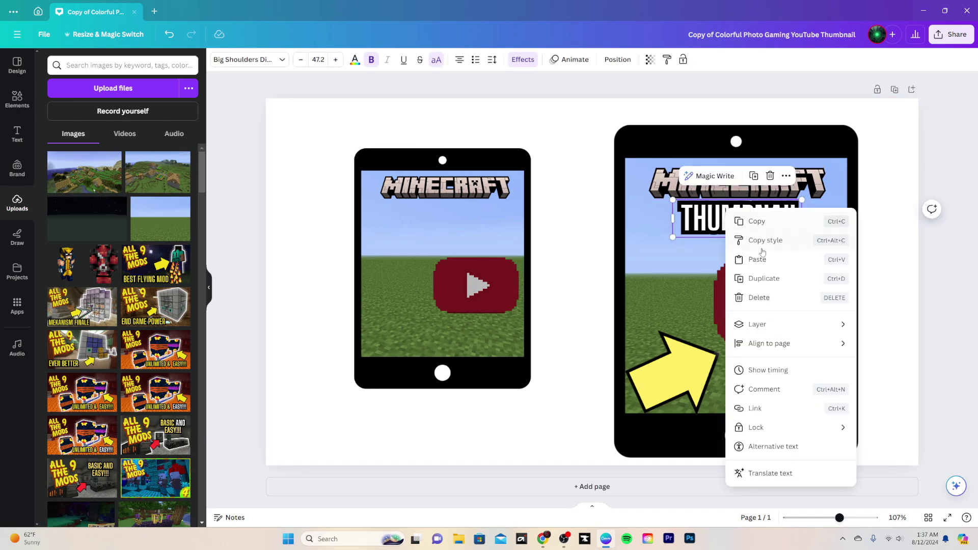
{"action": "left_click", "coordinate": [768, 229]}
{"action": "right_click", "coordinate": [579, 256]}
{"action": "left_click", "coordinate": [628, 305]}
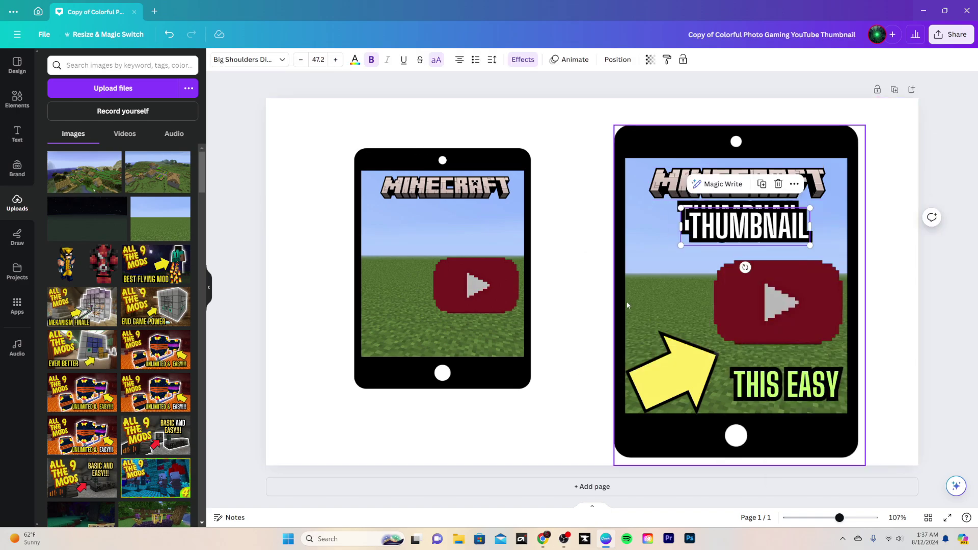
{"action": "left_click_drag", "start_coordinate": [719, 235], "coordinate": [415, 222]}
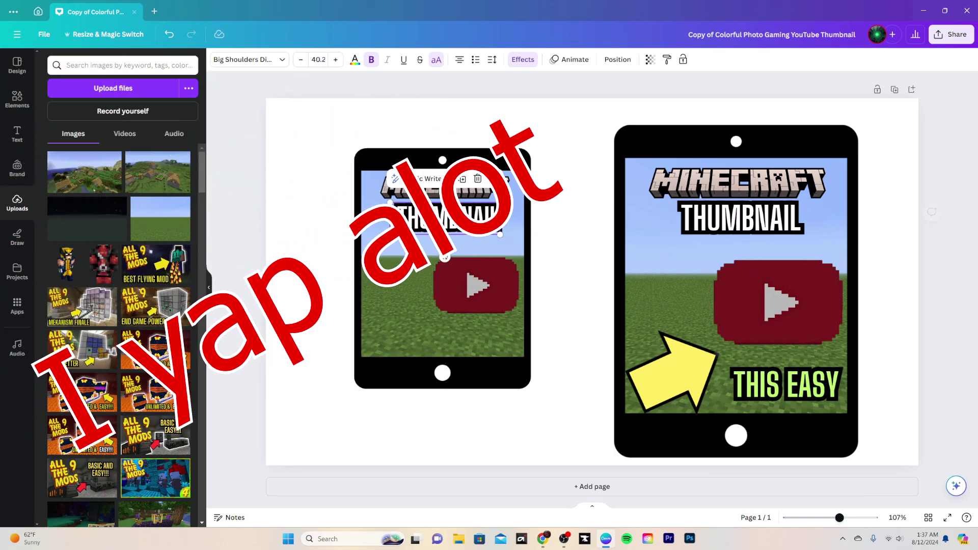
- Copy and paste the yellow arrow, shrink the copy, and place it in the lower-left corner of the left tablet's screen
{"action": "right_click", "coordinate": [682, 375]}
{"action": "left_click", "coordinate": [657, 370]}
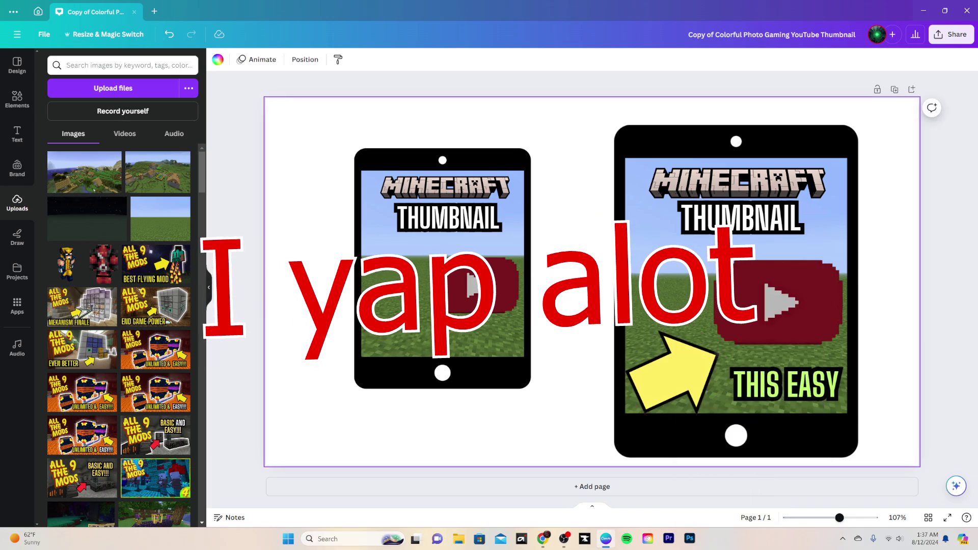
{"action": "right_click", "coordinate": [657, 368]}
{"action": "left_click", "coordinate": [657, 362]}
{"action": "left_click_drag", "start_coordinate": [661, 382], "coordinate": [405, 331]}
{"action": "left_click_drag", "start_coordinate": [406, 389], "coordinate": [394, 332]}
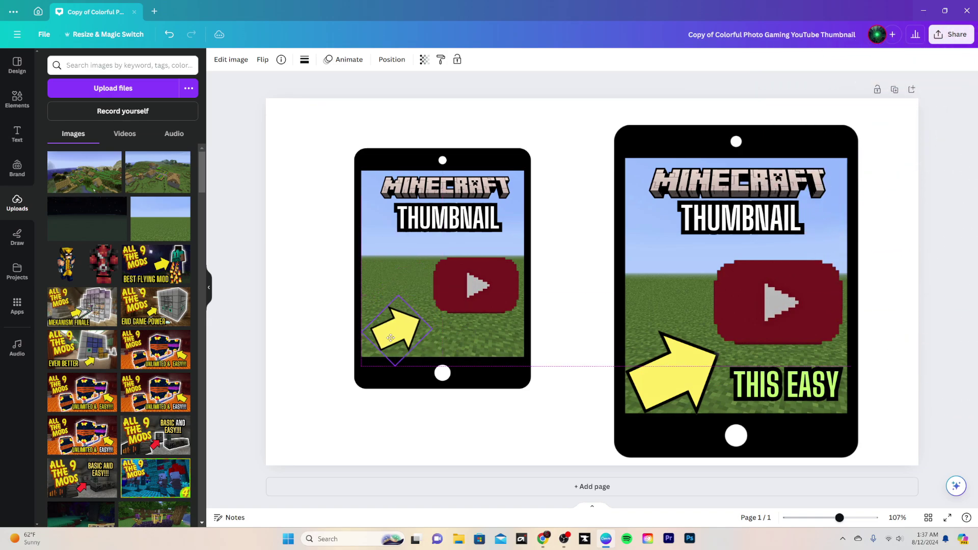
{"action": "left_click_drag", "start_coordinate": [398, 295], "coordinate": [408, 281]}
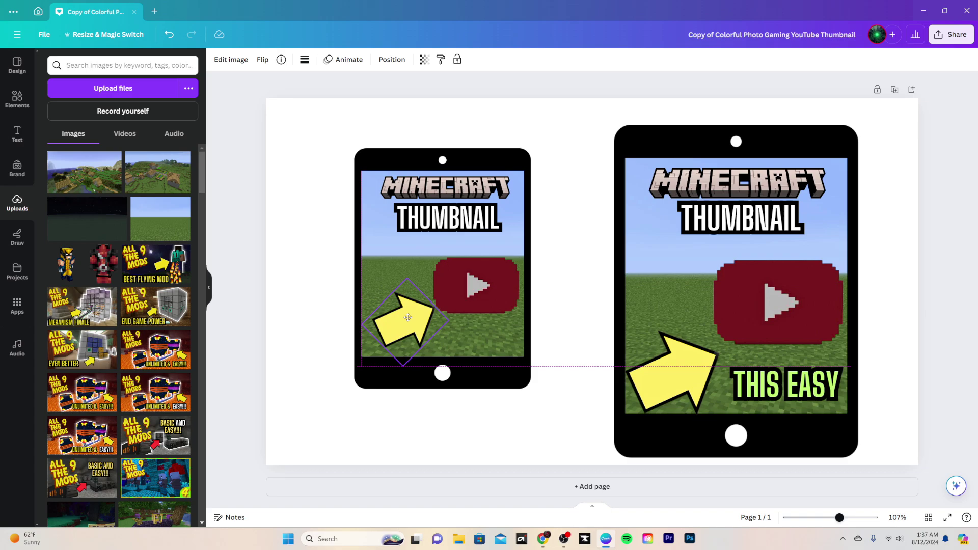
{"action": "left_click", "coordinate": [322, 258]}
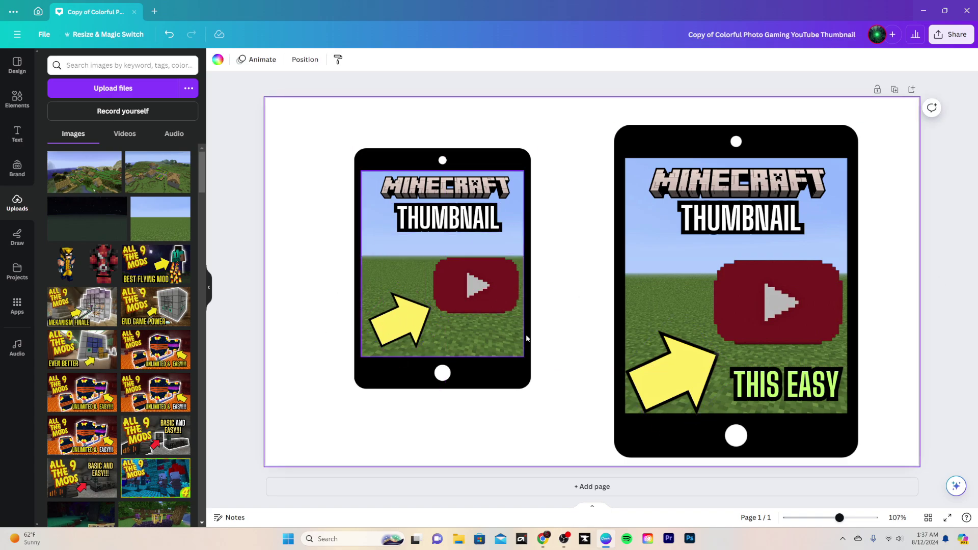
- Copy and paste the THIS EASY text, shrink the copy, and place it below the play button on the left tablet's screen
{"action": "right_click", "coordinate": [769, 388]}
{"action": "key", "text": "Escape"}
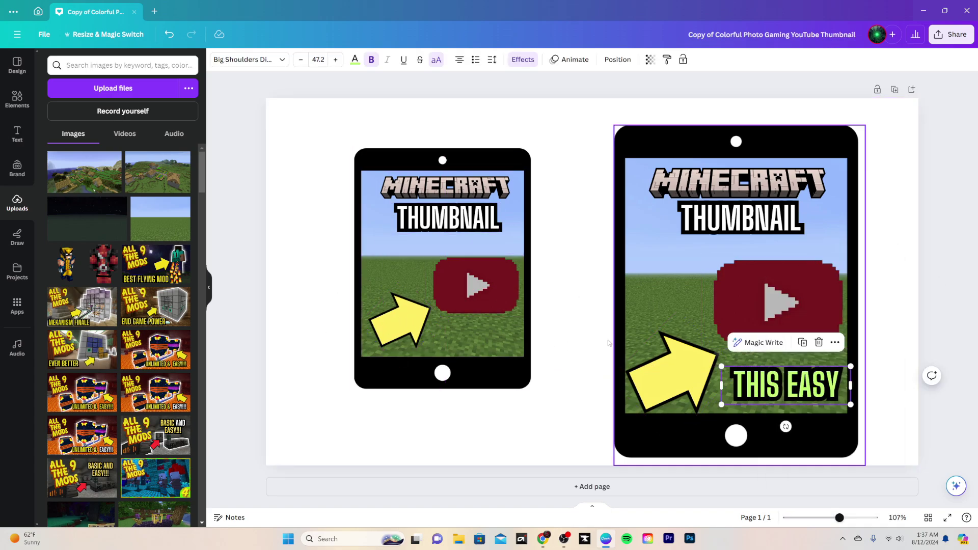
{"action": "left_click", "coordinate": [473, 333]}
{"action": "right_click", "coordinate": [472, 333]}
{"action": "left_click", "coordinate": [504, 276]}
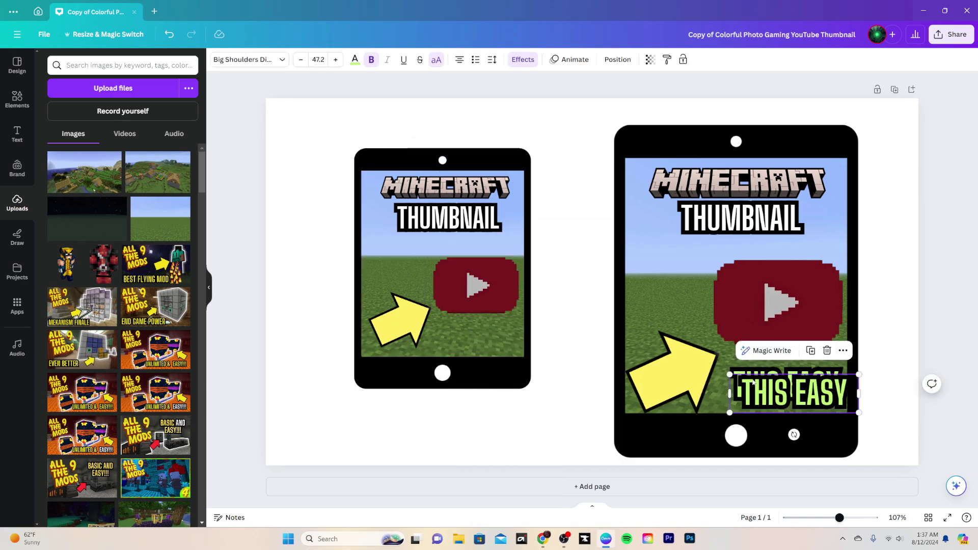
{"action": "left_click_drag", "start_coordinate": [740, 373], "coordinate": [428, 326]}
{"action": "left_click_drag", "start_coordinate": [406, 358], "coordinate": [469, 337]}
{"action": "left_click", "coordinate": [577, 292]}
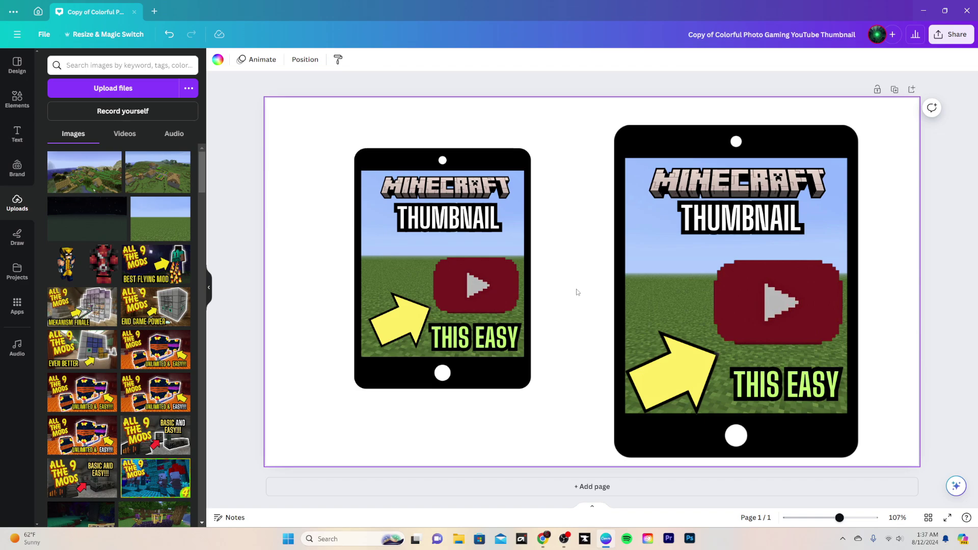
- Enlarge the red play button and the yellow arrow on the left tablet's screen
{"action": "left_click", "coordinate": [473, 312]}
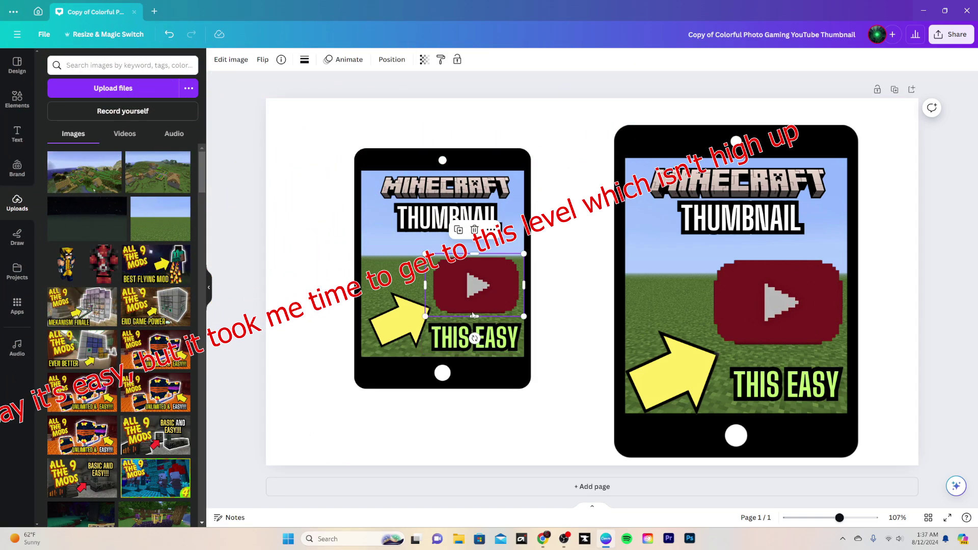
{"action": "left_click_drag", "start_coordinate": [426, 254], "coordinate": [395, 234]}
{"action": "left_click_drag", "start_coordinate": [460, 283], "coordinate": [406, 255]}
{"action": "left_click", "coordinate": [399, 316]}
{"action": "left_click_drag", "start_coordinate": [406, 316], "coordinate": [410, 316]}
- Fit the THIS EASY text into the lower-right corner of the left tablet's screen and nudge the yellow arrow slightly left
{"action": "left_click", "coordinate": [519, 340]}
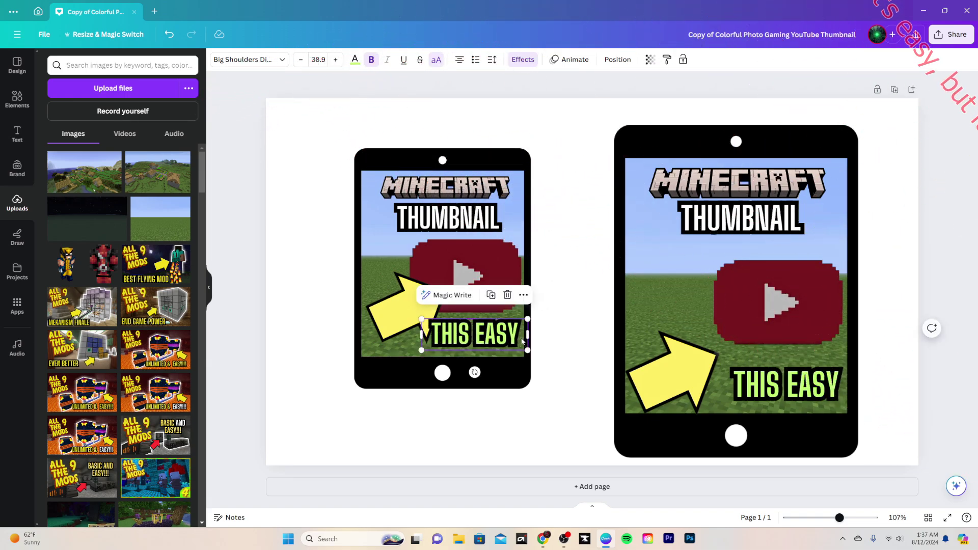
{"action": "left_click_drag", "start_coordinate": [527, 335], "coordinate": [494, 332]}
{"action": "left_click", "coordinate": [548, 326]}
{"action": "left_click", "coordinate": [408, 313]}
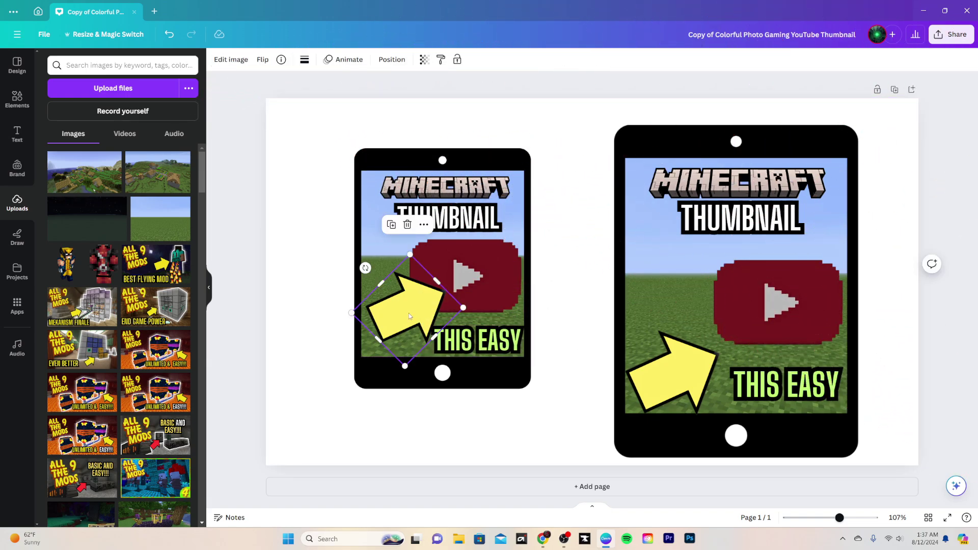
{"action": "left_click_drag", "start_coordinate": [408, 313], "coordinate": [404, 313]}
{"action": "left_click", "coordinate": [551, 306]}
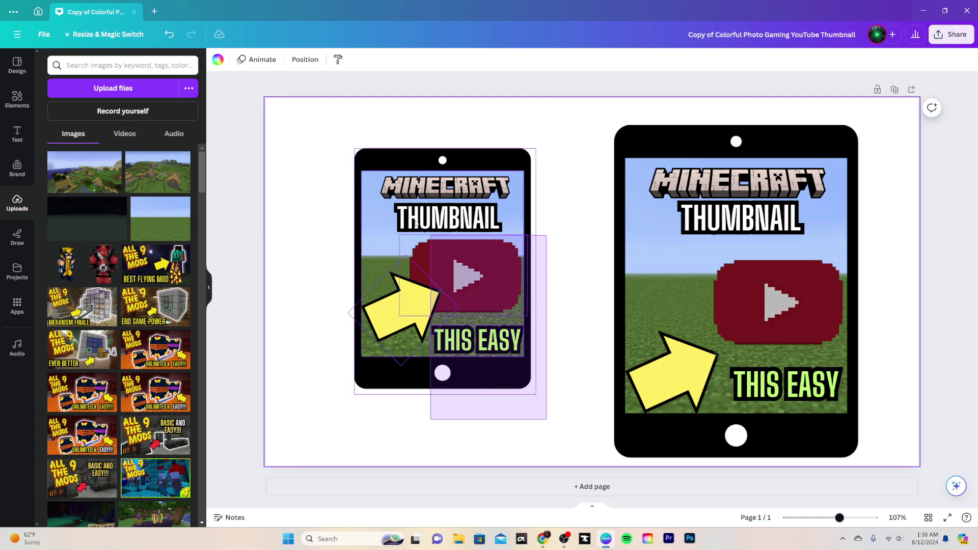
- Group the left tablet with everything on its screen and scale the group down to about half its size
{"action": "left_click_drag", "start_coordinate": [415, 220], "coordinate": [326, 122]}
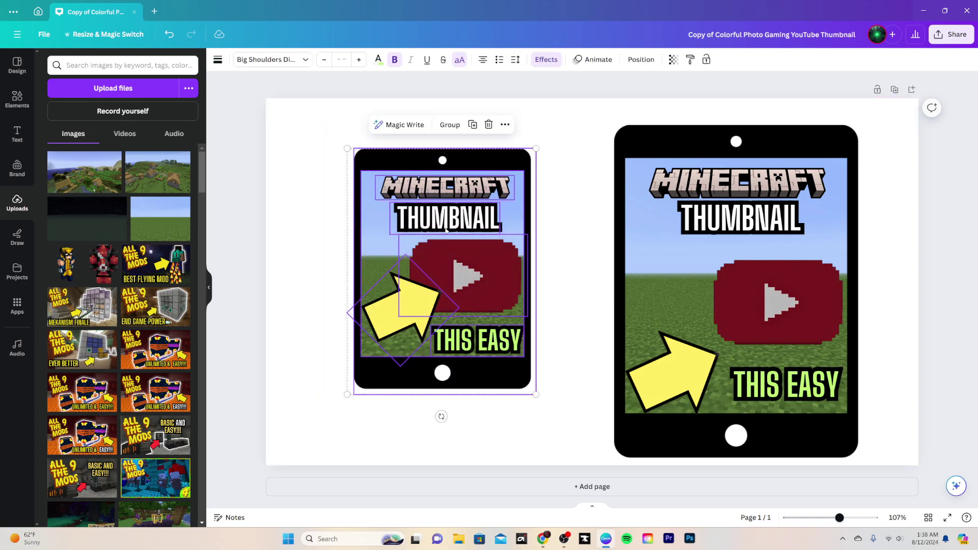
{"action": "left_click", "coordinate": [450, 124]}
{"action": "left_click_drag", "start_coordinate": [396, 380], "coordinate": [284, 464]}
{"action": "left_click_drag", "start_coordinate": [554, 115], "coordinate": [357, 343]}
{"action": "left_click_drag", "start_coordinate": [330, 385], "coordinate": [392, 233]}
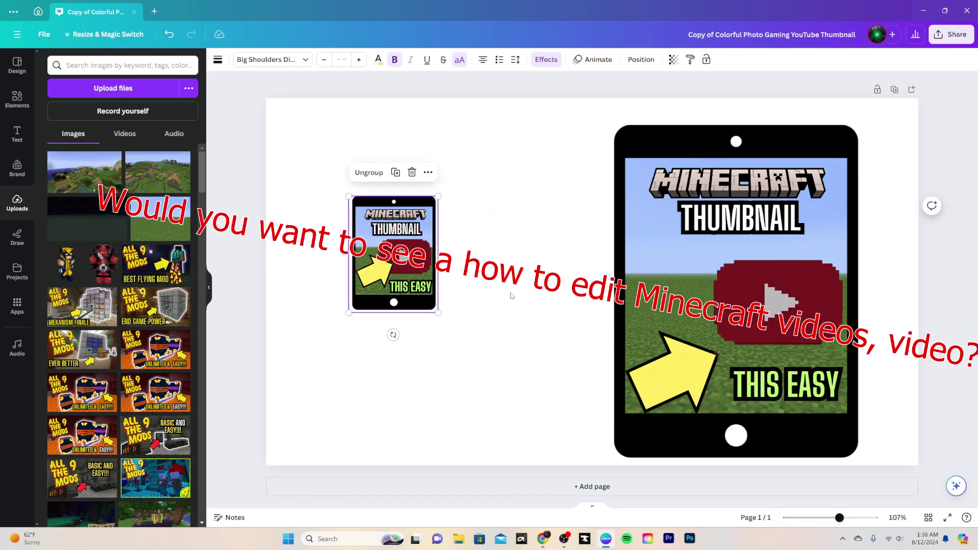
- Scale the grouped left tablet up to nearly the page height, and delete the group
{"action": "left_click_drag", "start_coordinate": [438, 196], "coordinate": [532, 74]}
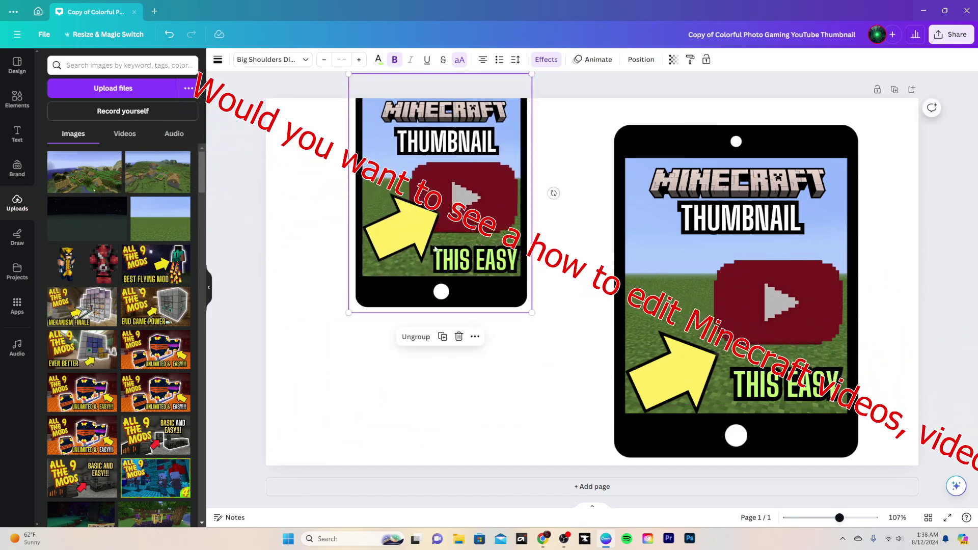
{"action": "left_click_drag", "start_coordinate": [475, 205], "coordinate": [472, 293]}
{"action": "mouse_move", "coordinate": [482, 332]}
{"action": "left_mouse_down"}
{"action": "mouse_move", "coordinate": [442, 341]}
{"action": "mouse_move", "coordinate": [484, 335]}
{"action": "left_mouse_up"}
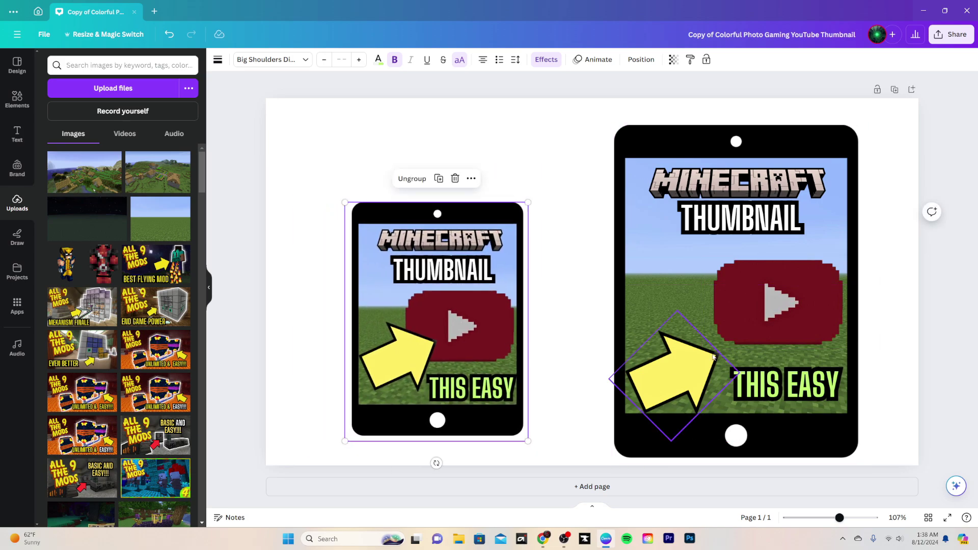
{"action": "left_click", "coordinate": [520, 298]}
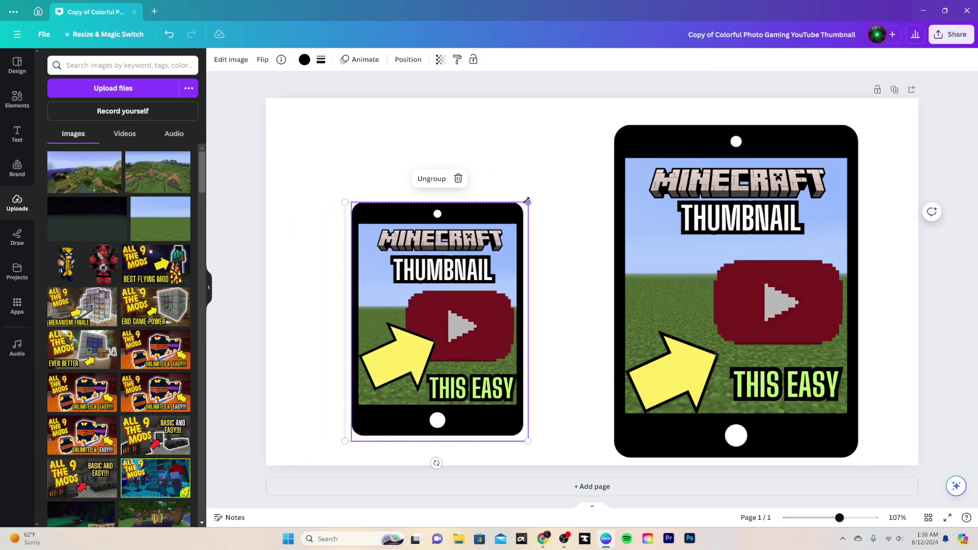
{"action": "left_click_drag", "start_coordinate": [525, 200], "coordinate": [595, 112]}
{"action": "left_click_drag", "start_coordinate": [453, 249], "coordinate": [408, 274]}
{"action": "key", "text": "Delete"}
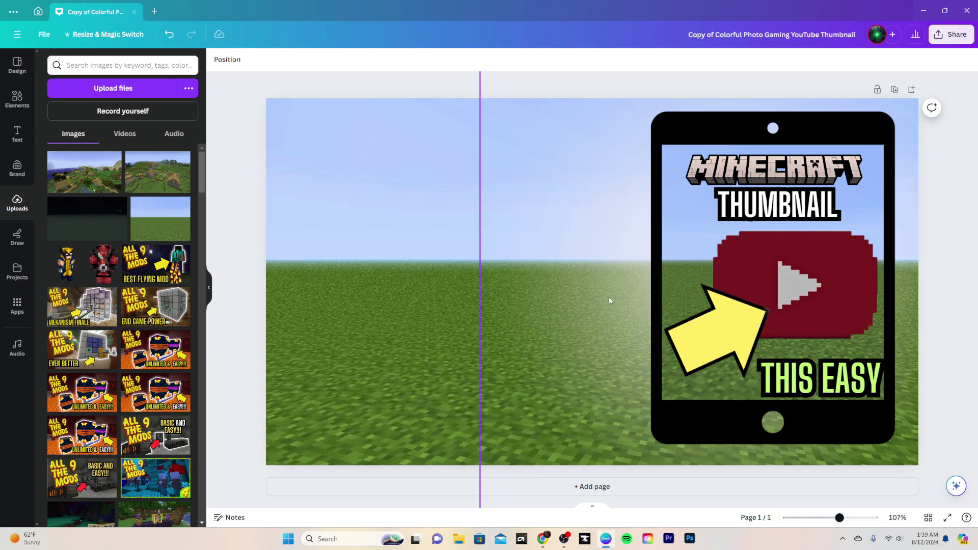
- Add the recently used white glow graphic and move it over the grass background to the tablet's left edge
{"action": "left_click", "coordinate": [17, 99]}
{"action": "left_click", "coordinate": [66, 143]}
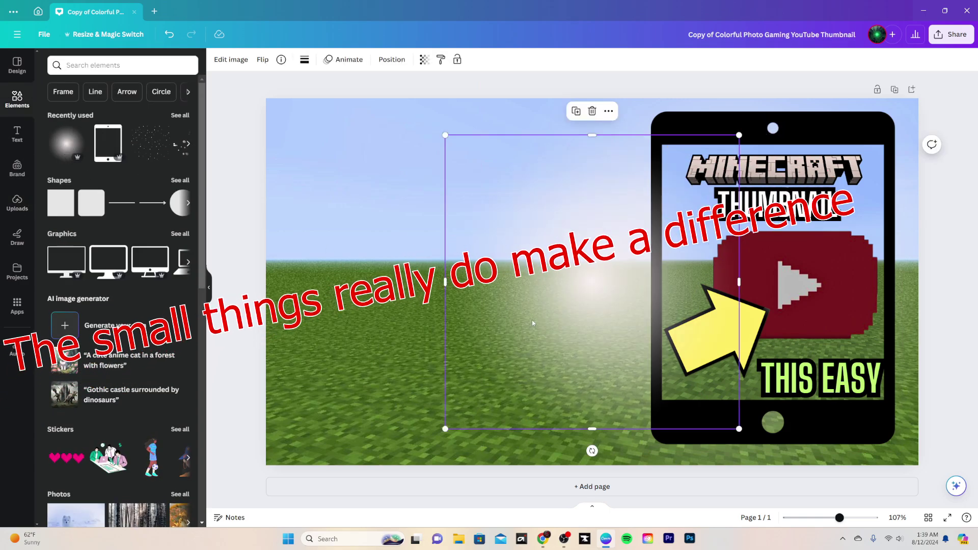
{"action": "left_click_drag", "start_coordinate": [532, 323], "coordinate": [396, 300]}
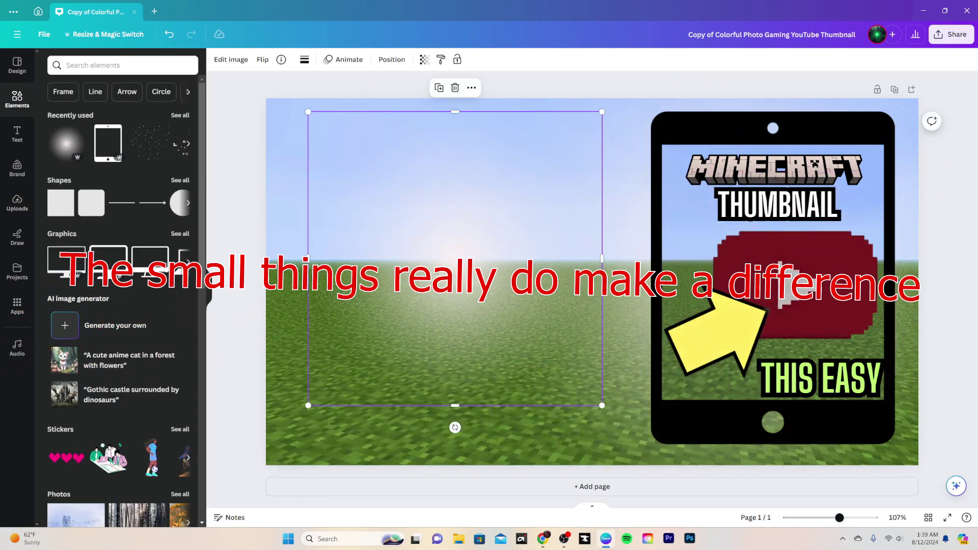
{"action": "left_click_drag", "start_coordinate": [436, 273], "coordinate": [665, 306]}
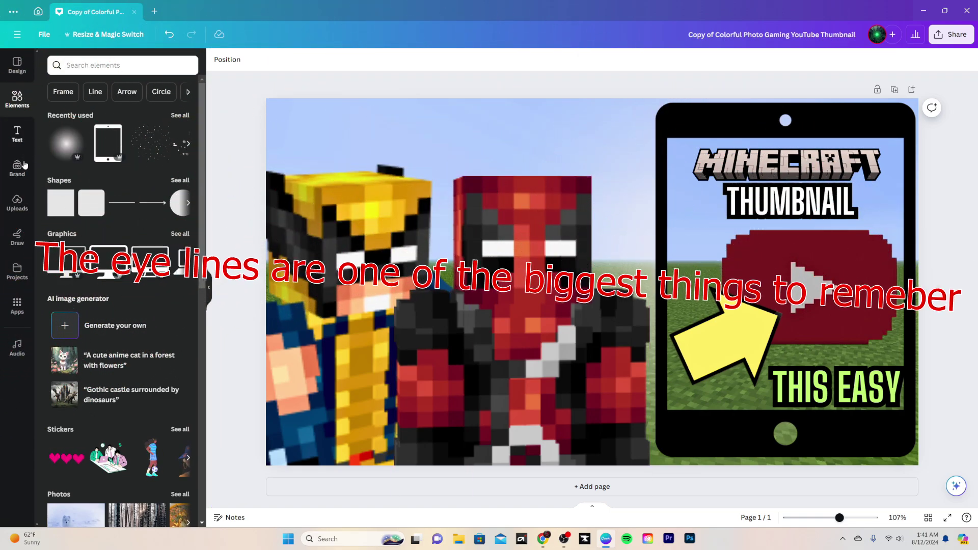
- Add the uploaded Wolverine character image, enlarge it, and align it over the existing Wolverine at the page's left edge
{"action": "left_click", "coordinate": [18, 201]}
{"action": "left_click", "coordinate": [67, 263]}
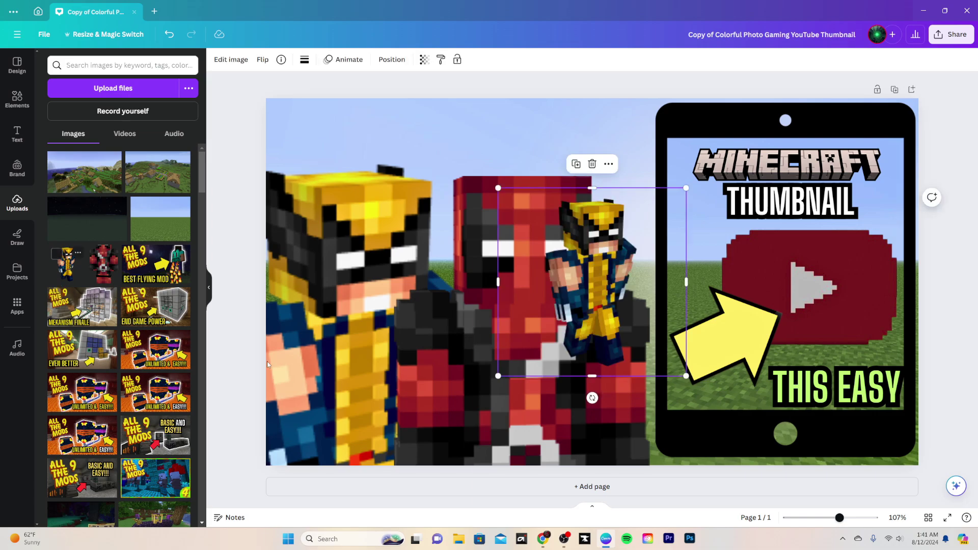
{"action": "left_click_drag", "start_coordinate": [574, 273], "coordinate": [385, 465]}
{"action": "left_click_drag", "start_coordinate": [310, 375], "coordinate": [130, 158]}
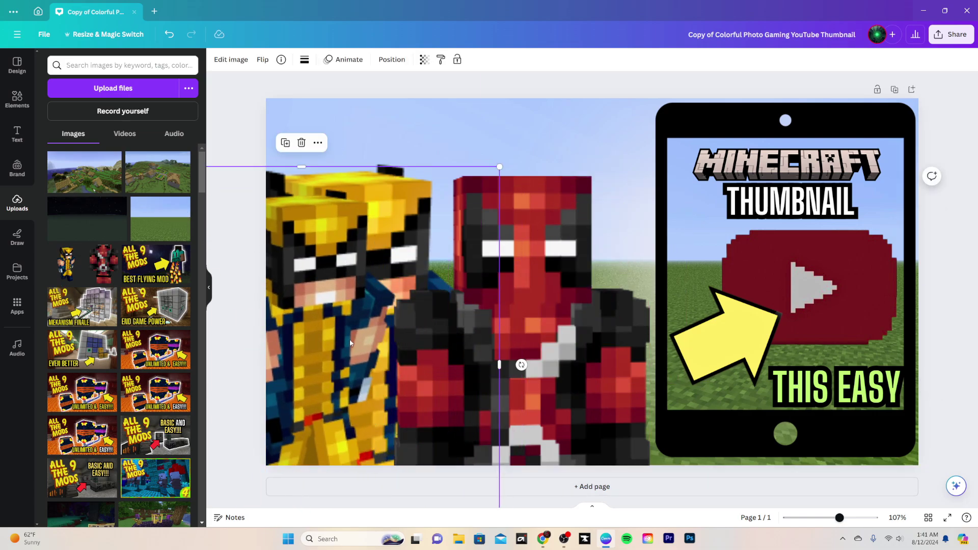
{"action": "left_click_drag", "start_coordinate": [285, 285], "coordinate": [392, 340]}
{"action": "left_click_drag", "start_coordinate": [211, 222], "coordinate": [109, 117]}
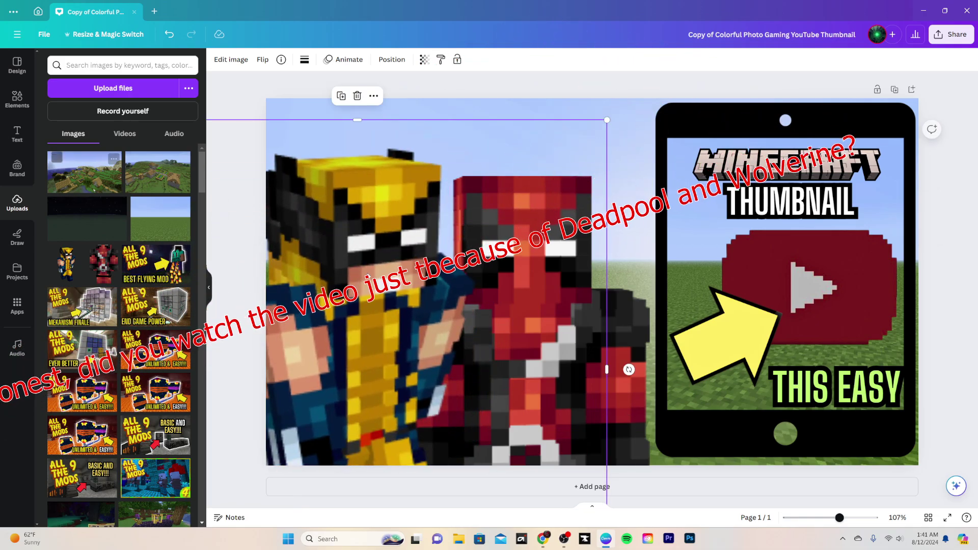
{"action": "mouse_move", "coordinate": [356, 285]}
{"action": "left_mouse_down"}
{"action": "mouse_move", "coordinate": [341, 301]}
{"action": "mouse_move", "coordinate": [349, 302]}
{"action": "left_mouse_up"}
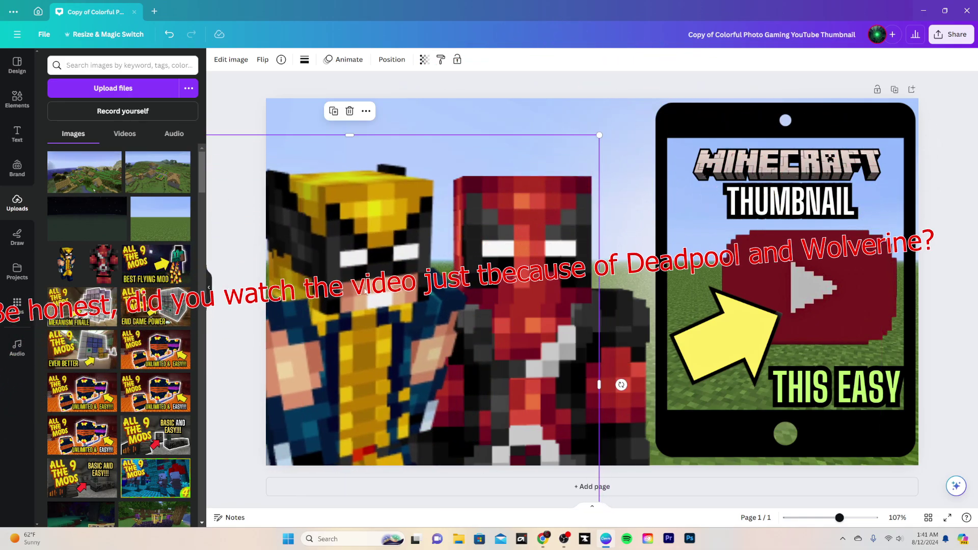
- Add the uploaded Deadpool character image, enlarge it, and align it over the existing Deadpool beside the tablet
{"action": "left_click", "coordinate": [104, 262]}
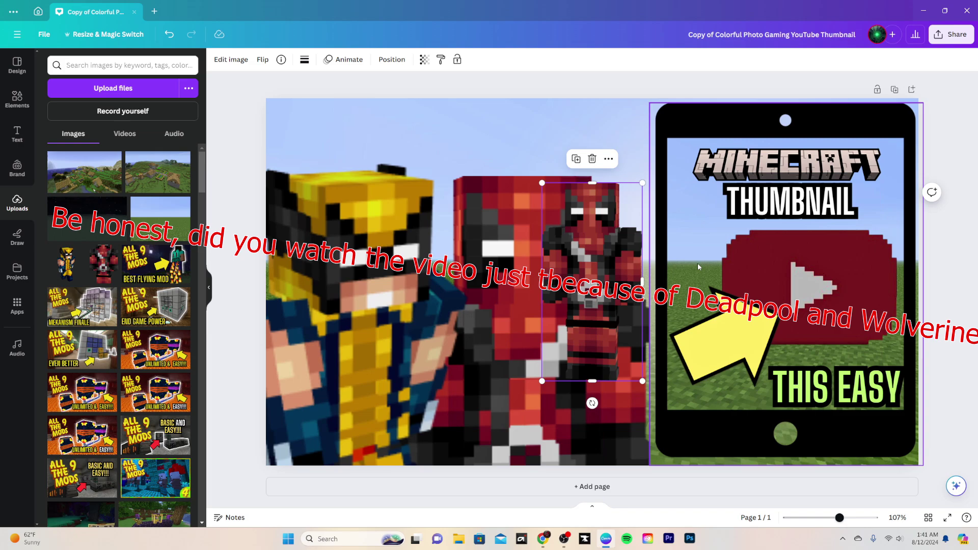
{"action": "left_click", "coordinate": [262, 60]}
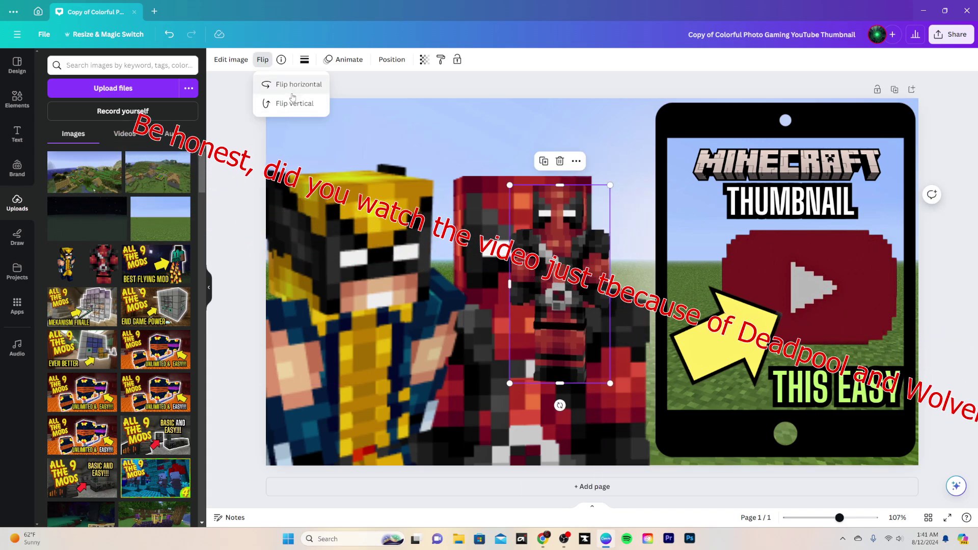
{"action": "left_click_drag", "start_coordinate": [569, 266], "coordinate": [592, 431]}
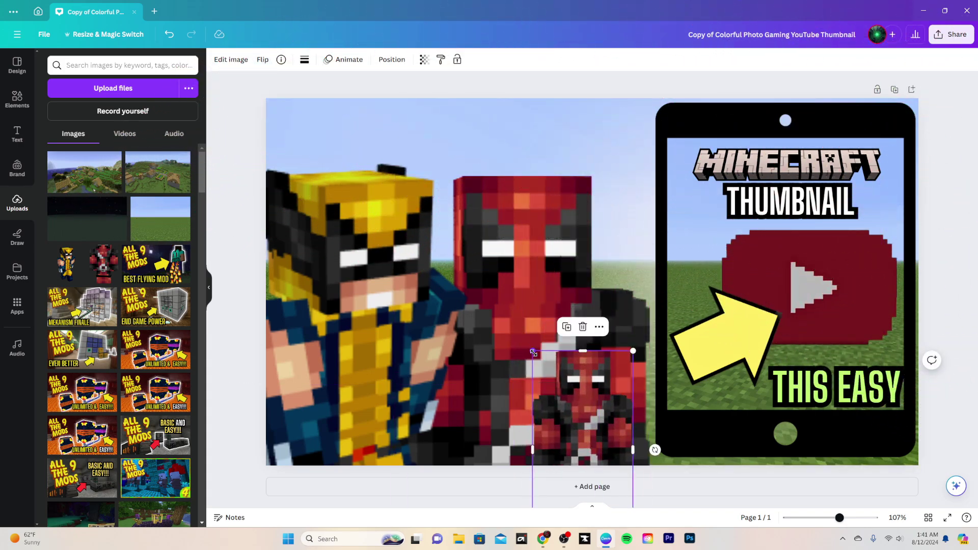
{"action": "left_click_drag", "start_coordinate": [533, 349], "coordinate": [419, 125]}
{"action": "left_click_drag", "start_coordinate": [477, 178], "coordinate": [481, 277]}
{"action": "left_click_drag", "start_coordinate": [423, 223], "coordinate": [397, 171]}
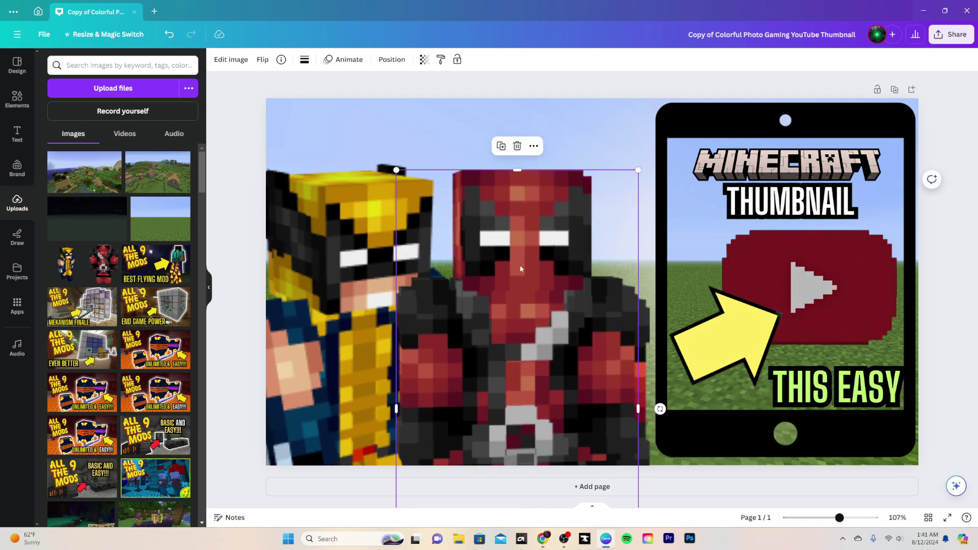
{"action": "left_click_drag", "start_coordinate": [534, 269], "coordinate": [546, 274]}
- Delete the added Wolverine copy lying over the original Wolverine character
{"action": "left_click", "coordinate": [379, 280]}
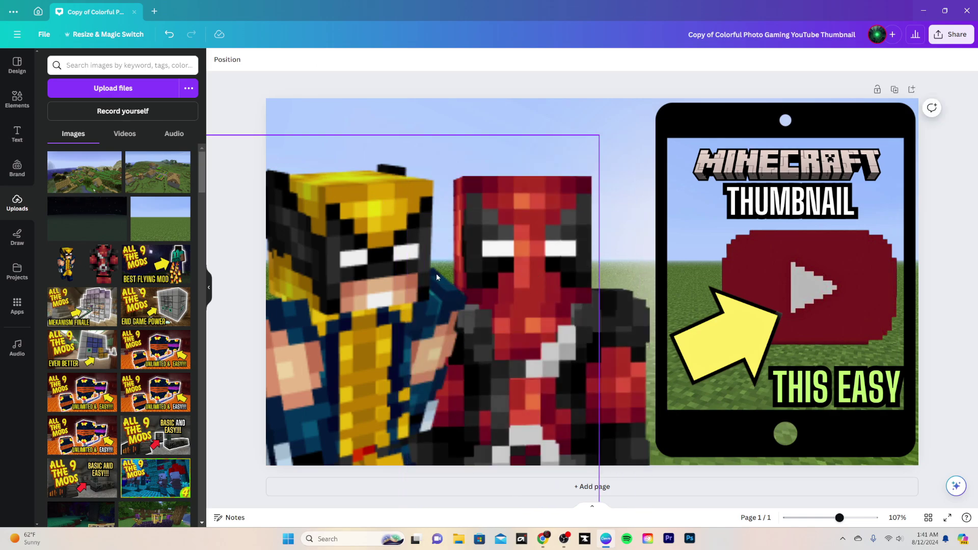
{"action": "key", "text": "Delete"}
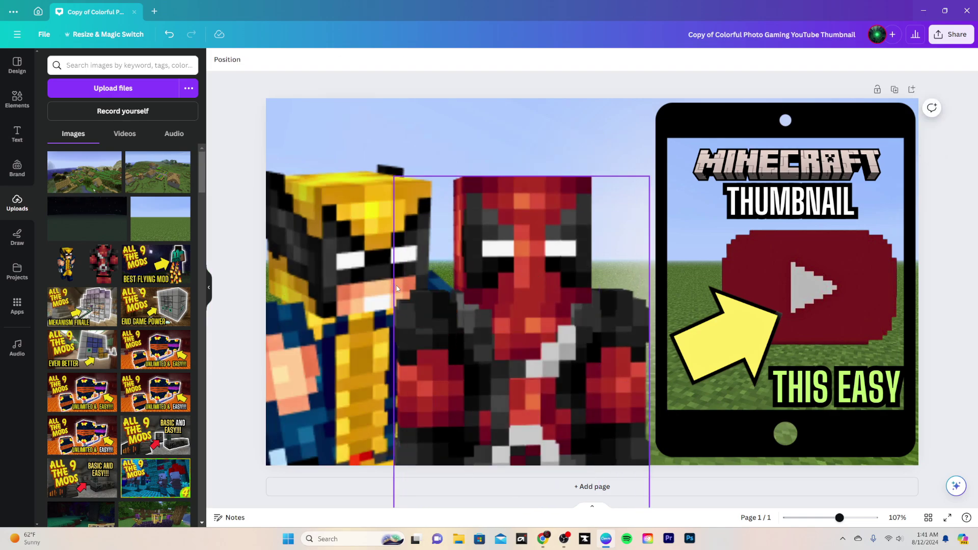
- Try moving the original Wolverine to the right, closer behind Deadpool, and undo the move
{"action": "left_click_drag", "start_coordinate": [398, 312], "coordinate": [432, 311]}
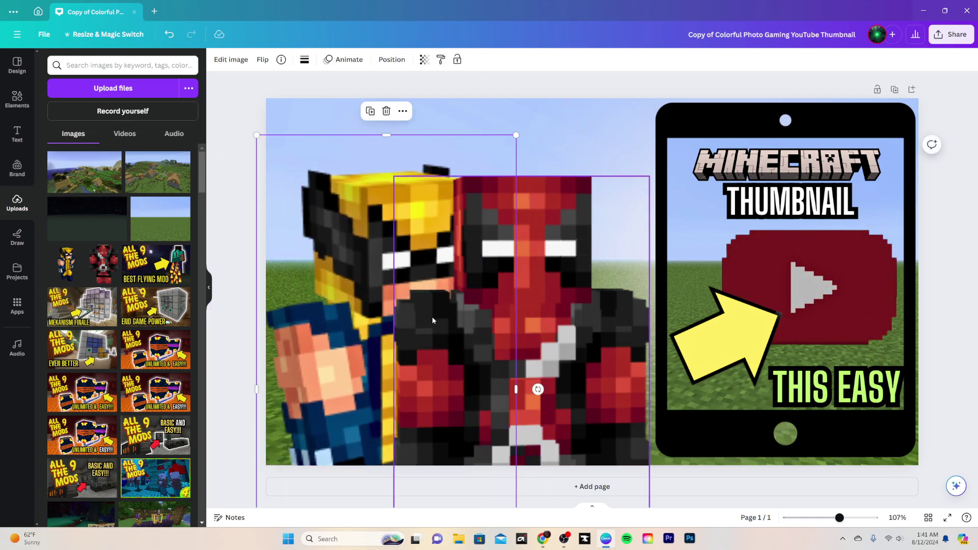
{"action": "key", "text": "ctrl+z"}
{"action": "left_click", "coordinate": [252, 119]}
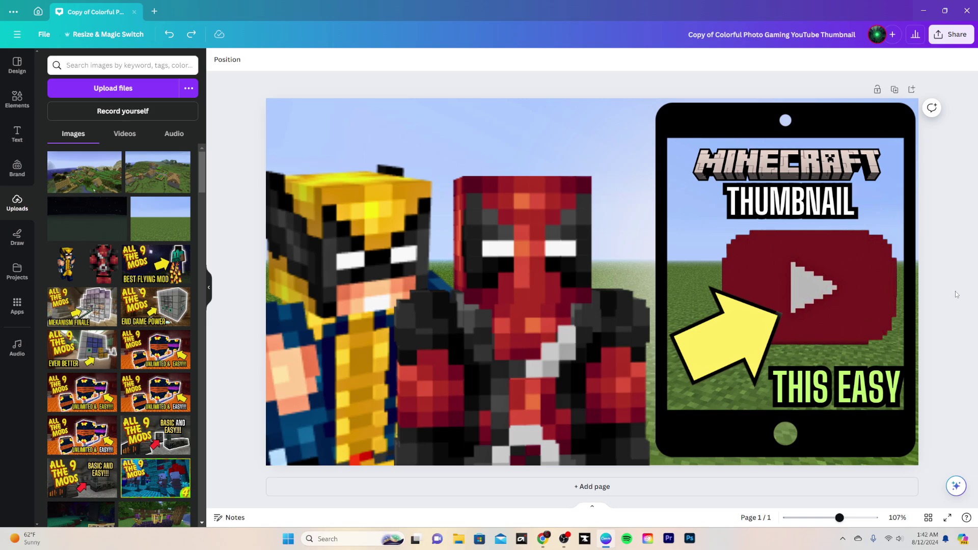
- Review the Wolverine image's white balance and light adjustments, and check the Deadpool and background layers
{"action": "left_click", "coordinate": [318, 295]}
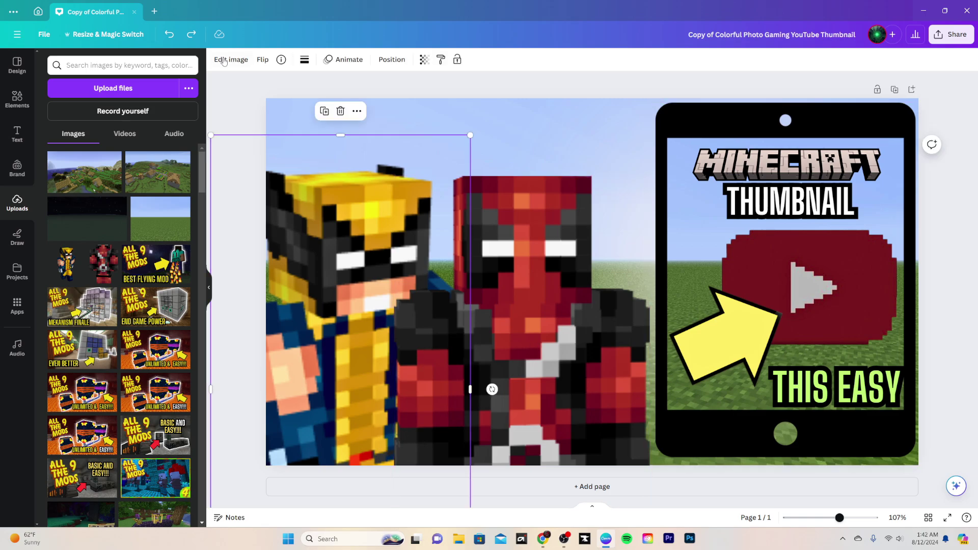
{"action": "left_click", "coordinate": [223, 60]}
{"action": "left_click", "coordinate": [123, 67]}
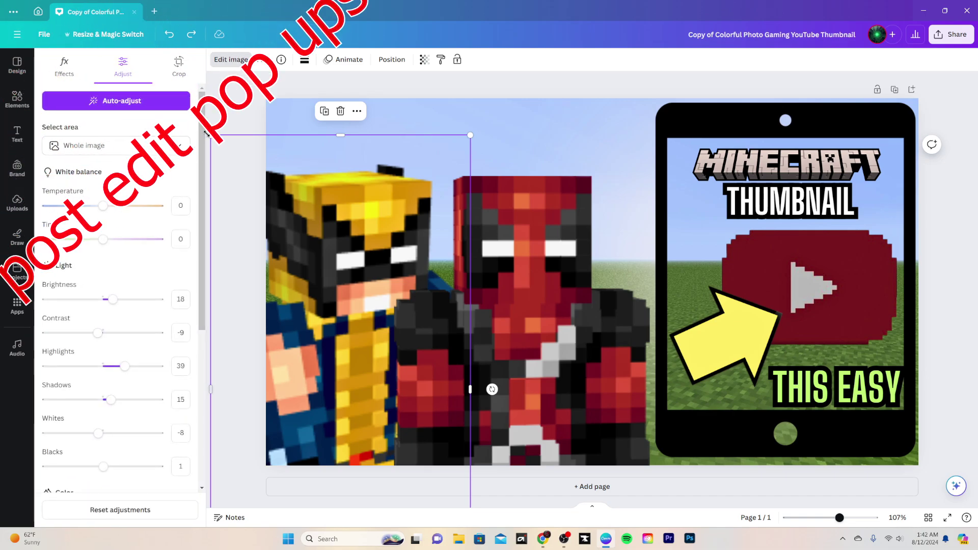
{"action": "left_click", "coordinate": [496, 183]}
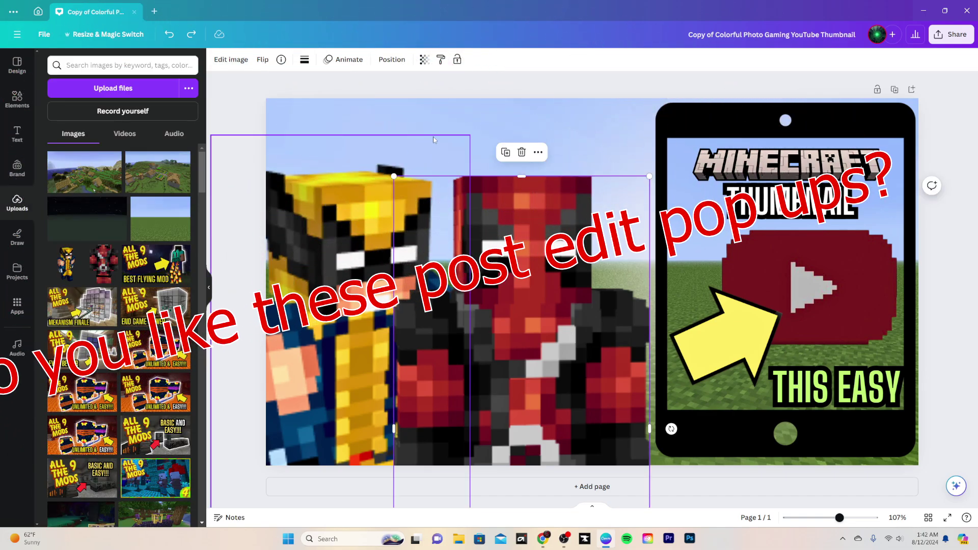
{"action": "left_click", "coordinate": [495, 124]}
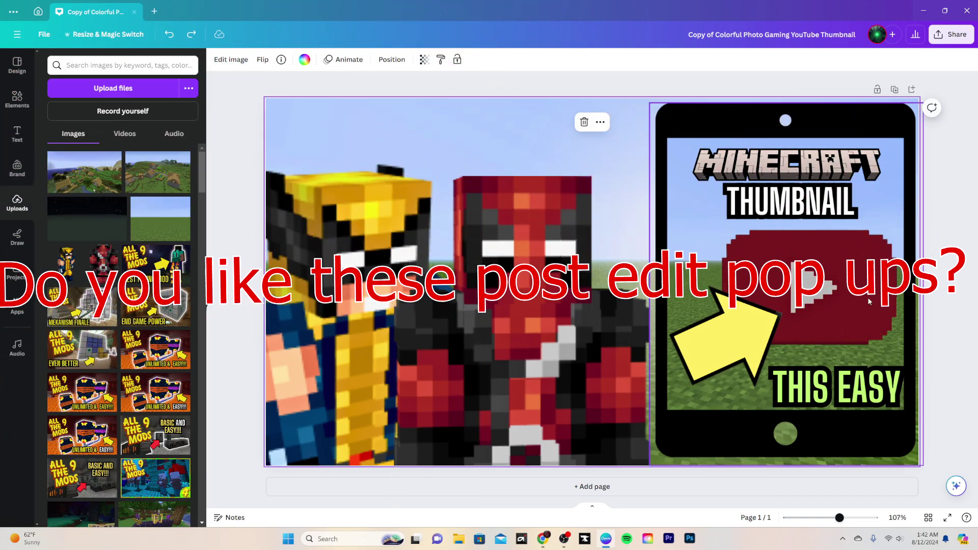
{"action": "left_click", "coordinate": [930, 239]}
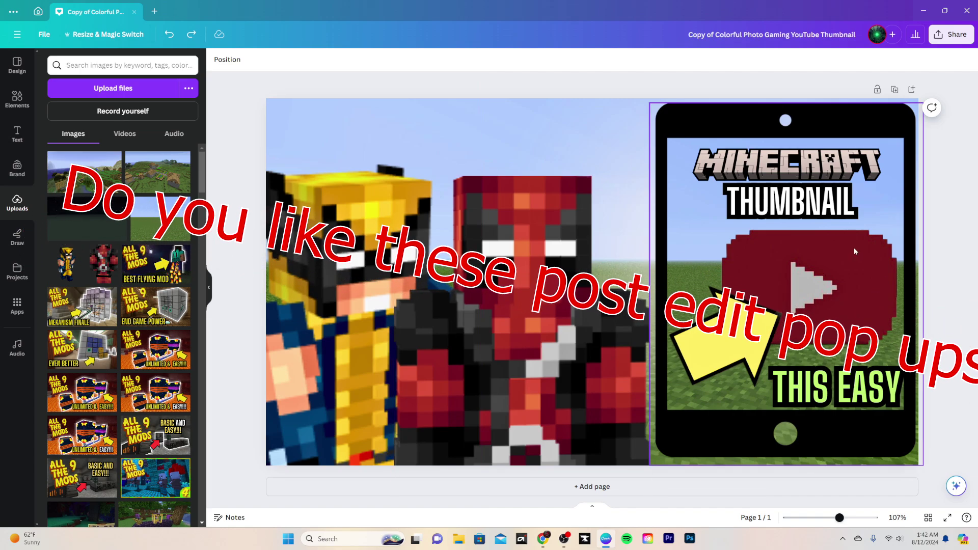